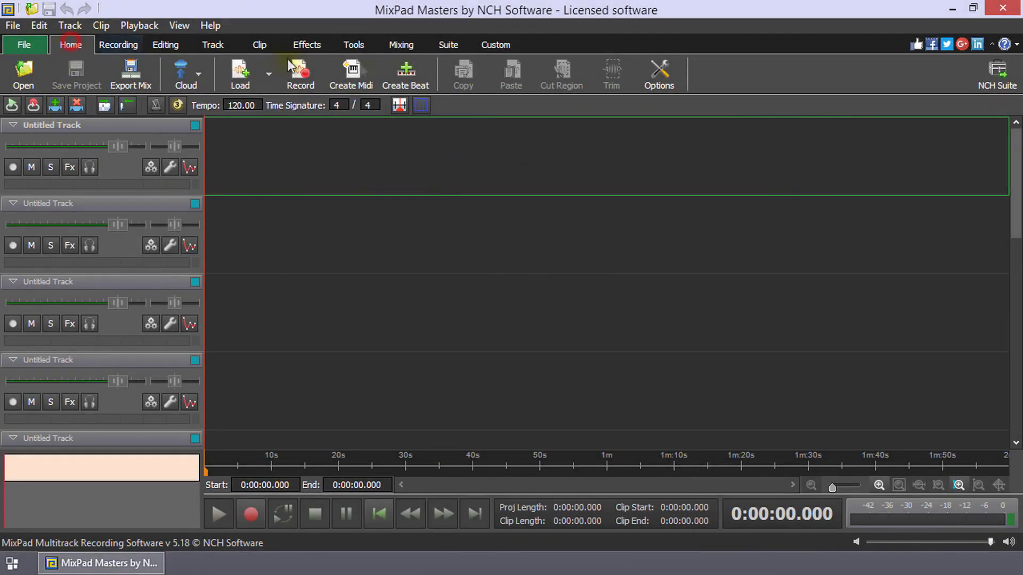
Start Beat Maker with the downloaded sample kit and enter two kick beats on the Bass/Kick track
left_click(415, 77)
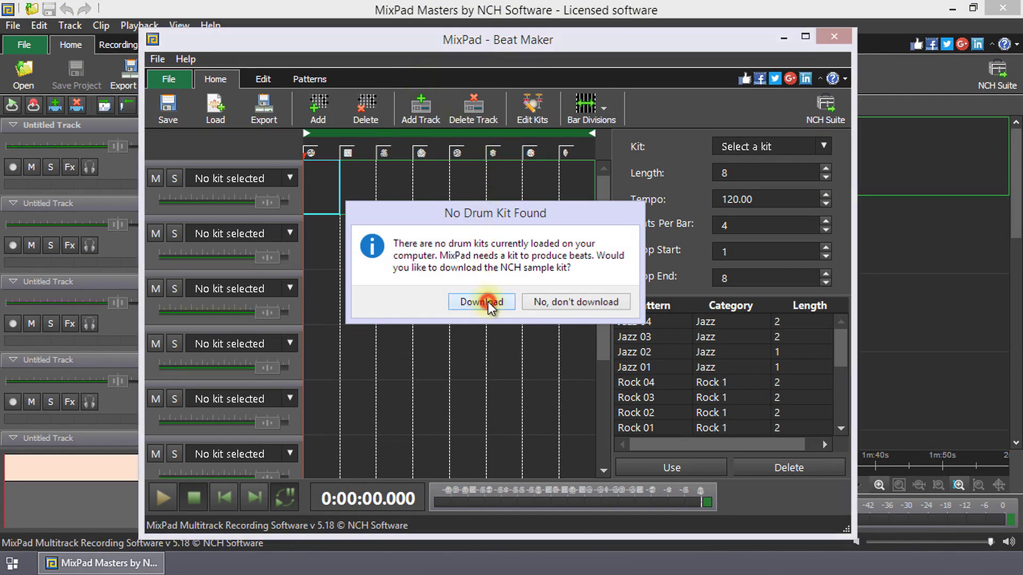
left_click(489, 301)
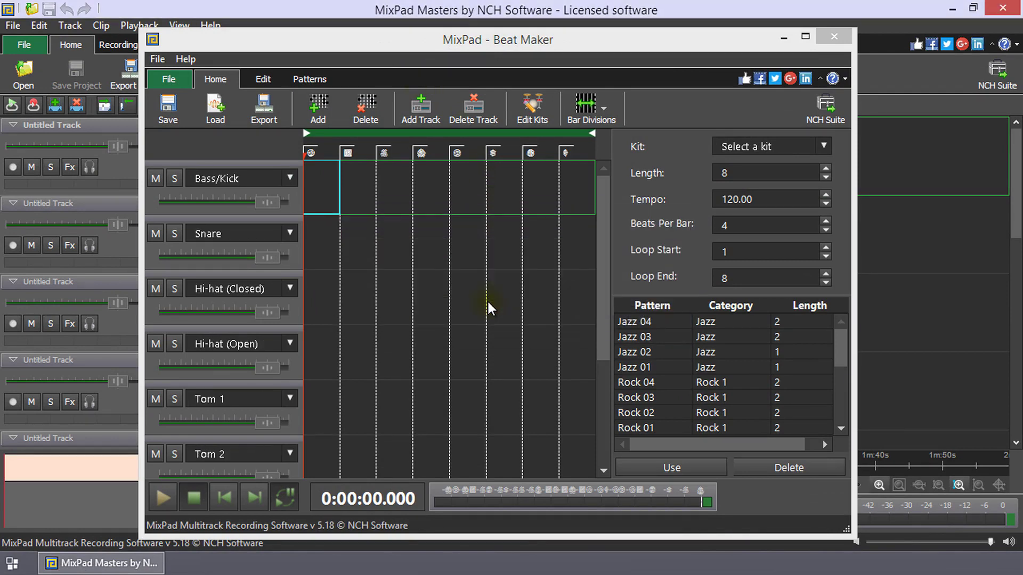
left_click(329, 197)
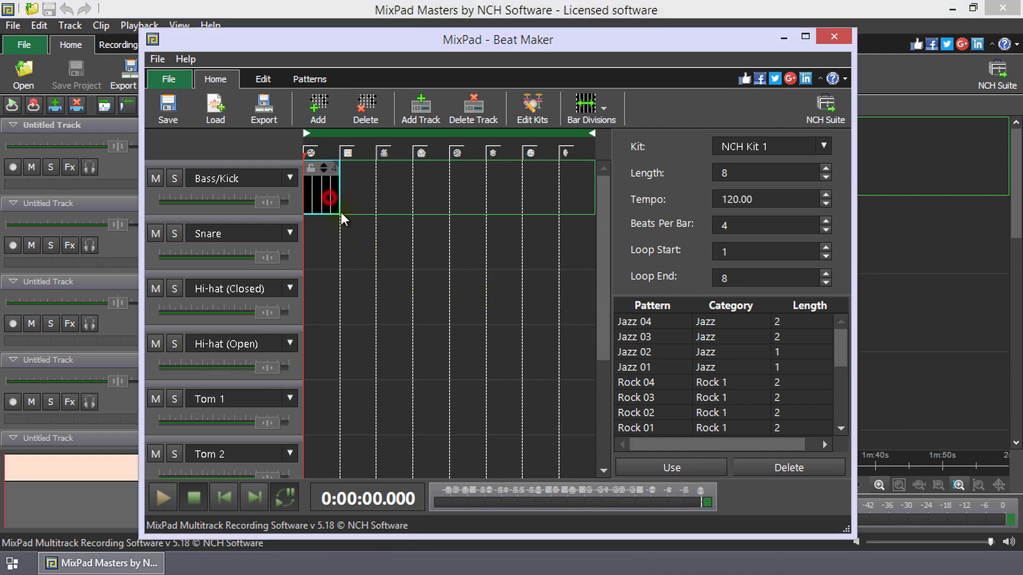
scroll(356, 235, "up", 1)
scroll(392, 258, "up", 1)
scroll(392, 255, "up", 1)
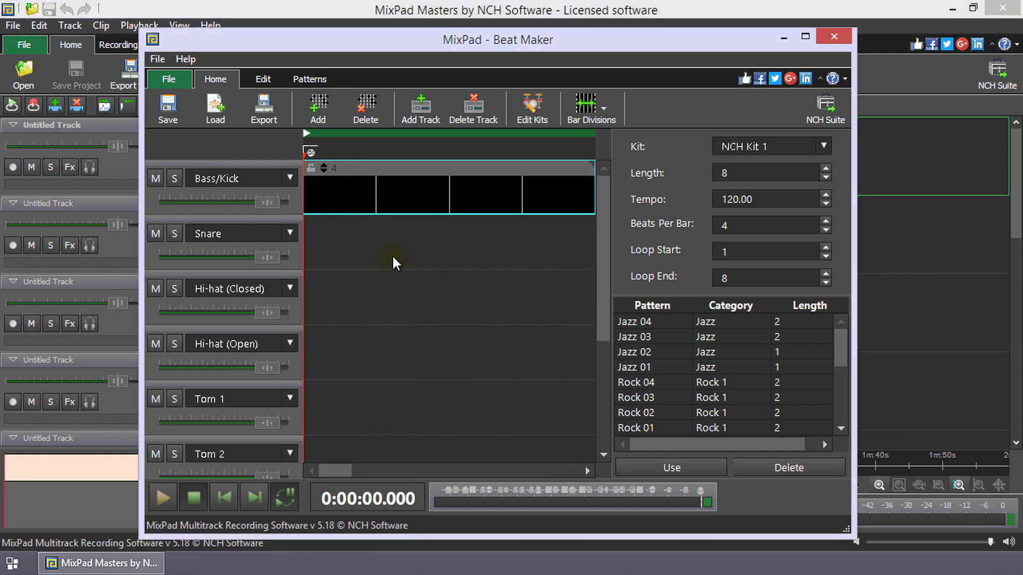
scroll(387, 251, "up", 1)
scroll(387, 252, "down", 1)
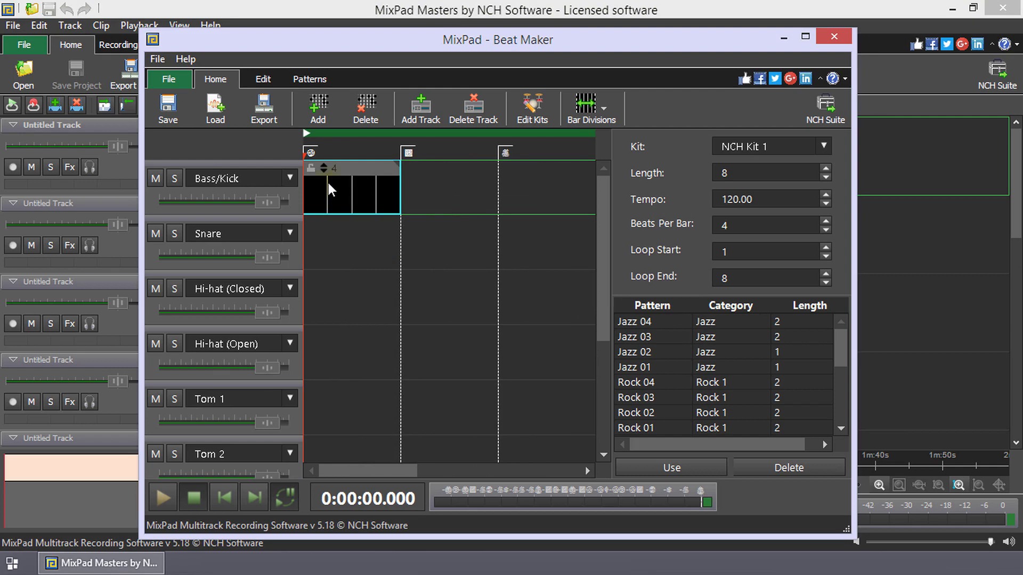
left_click(355, 200)
Preview the kick pattern and export it as a clip on the first project track
left_click(162, 498)
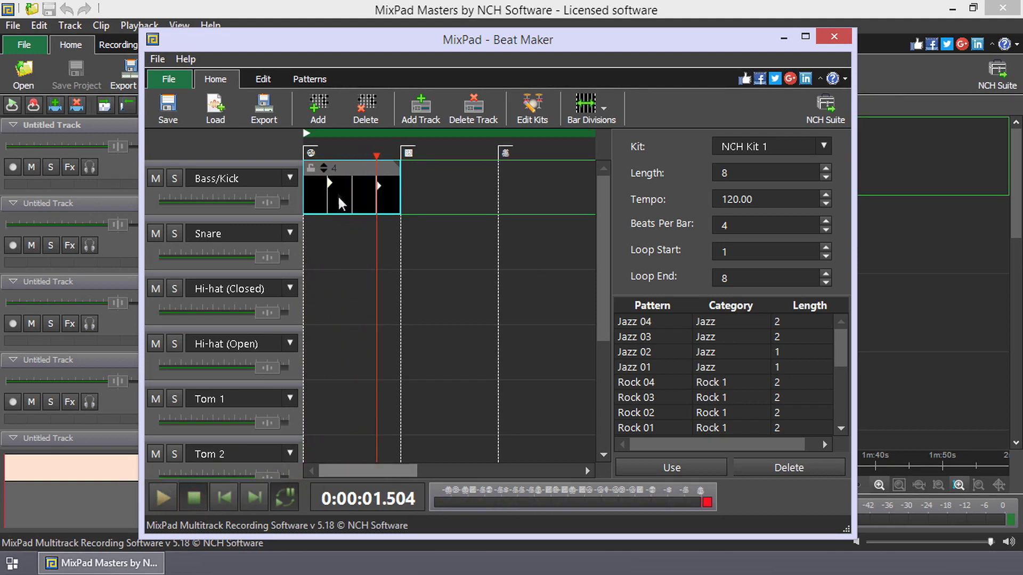
left_click(273, 114)
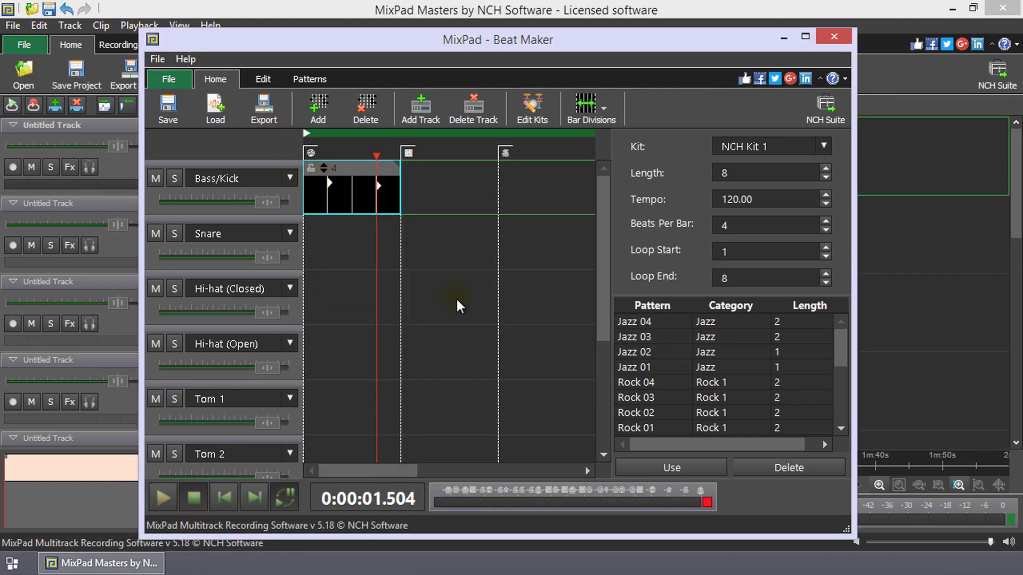
left_click(832, 38)
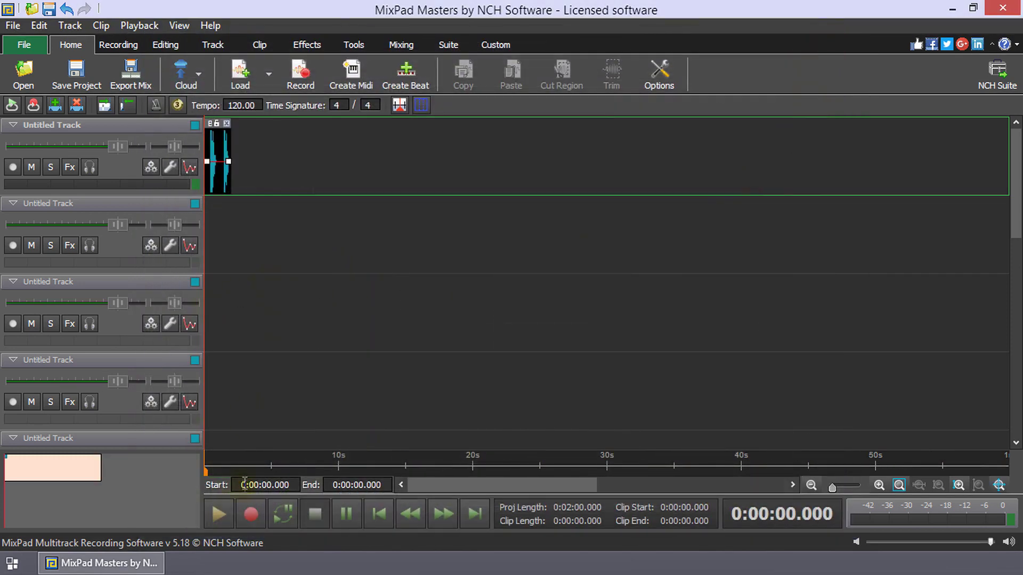
Play the new beat clip in the project and stop playback
left_click(219, 516)
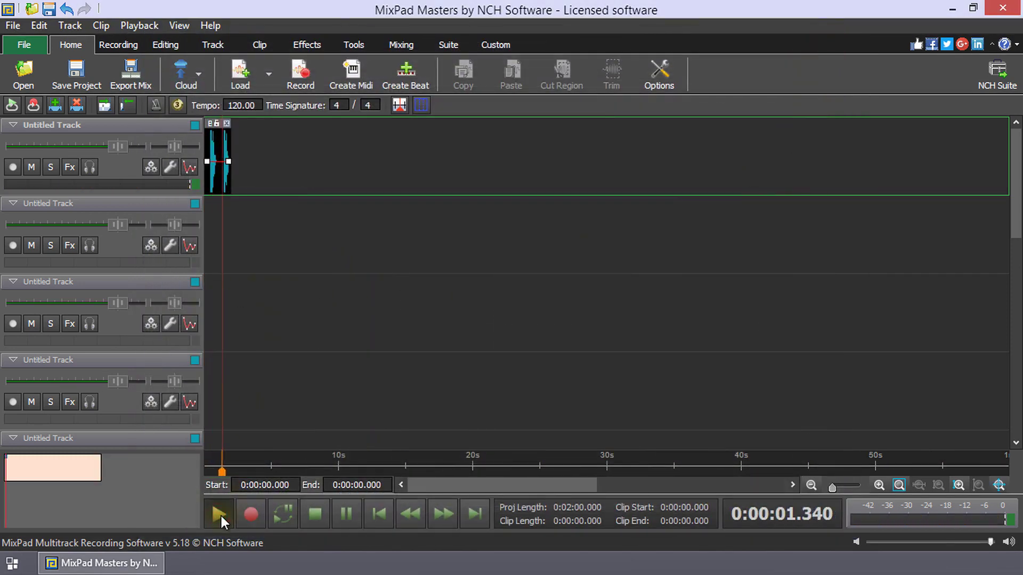
left_click(314, 514)
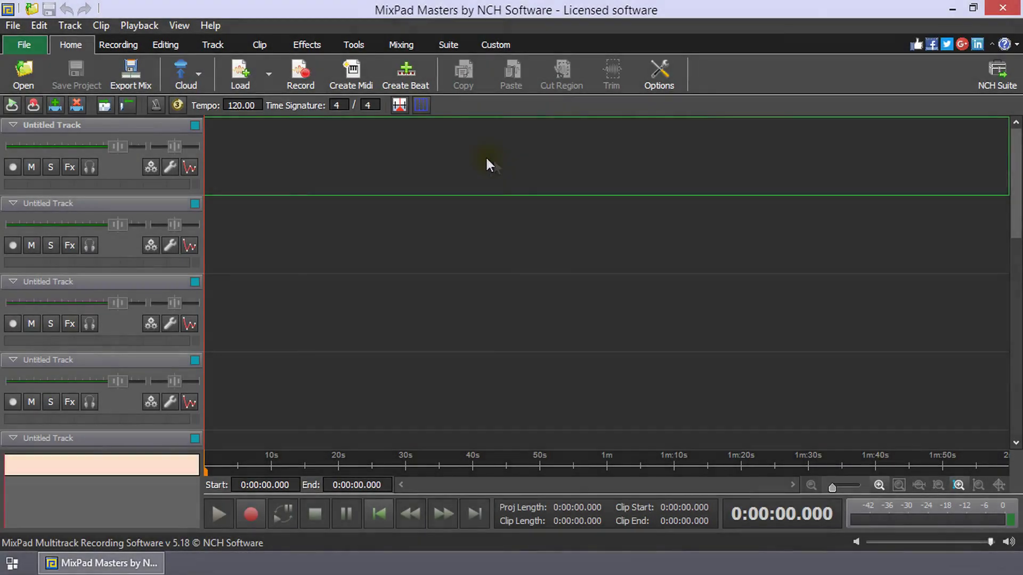
Reopen Beat Maker with the sample kit and set the first track's instrument to Tom 1
left_click(406, 72)
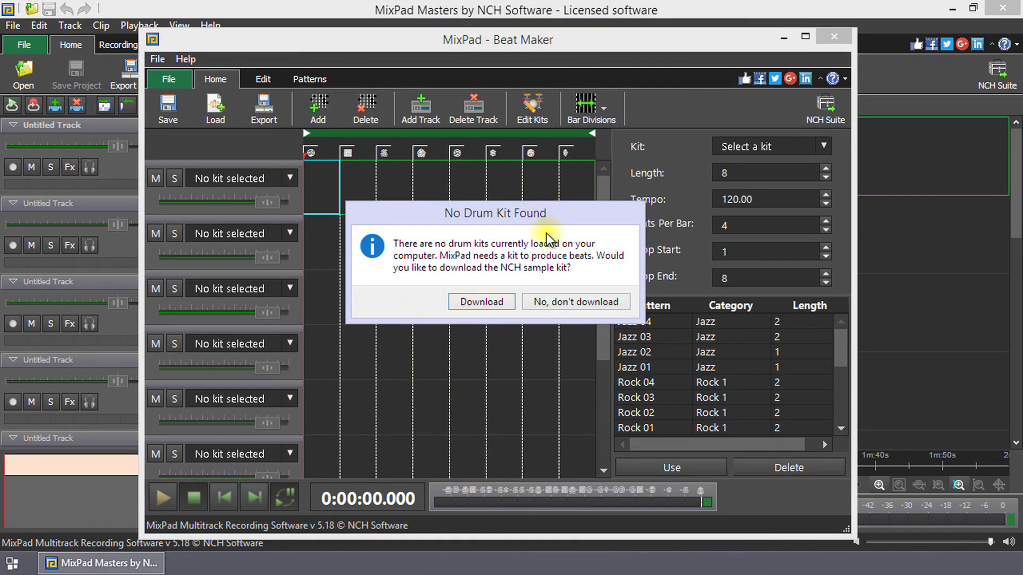
left_click(497, 305)
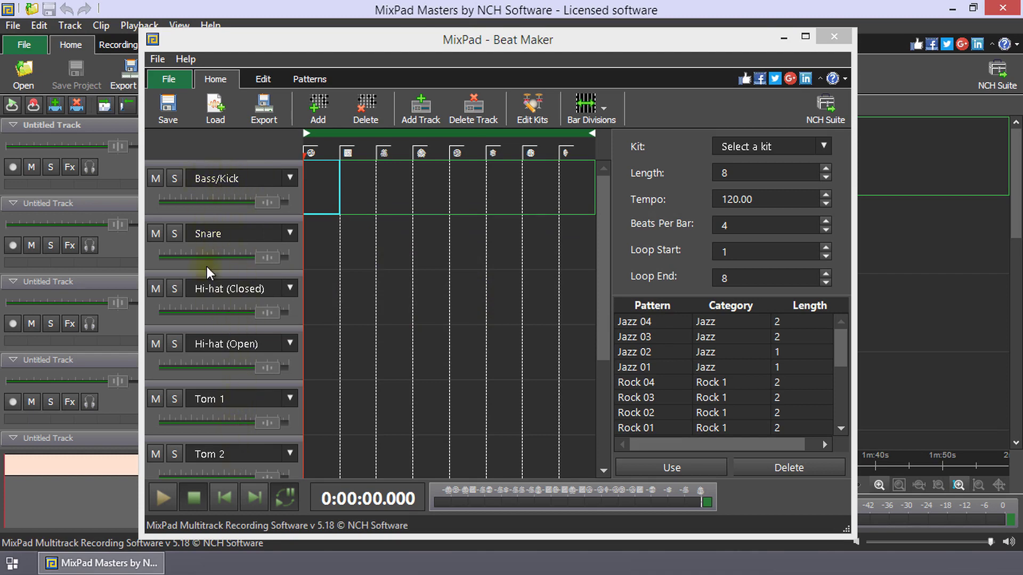
left_click(288, 179)
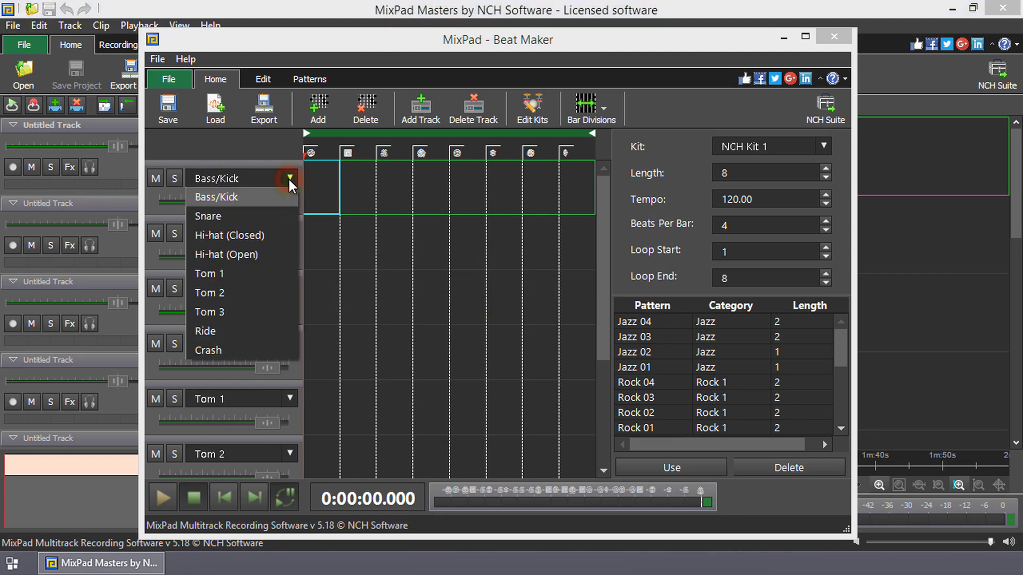
left_click(265, 271)
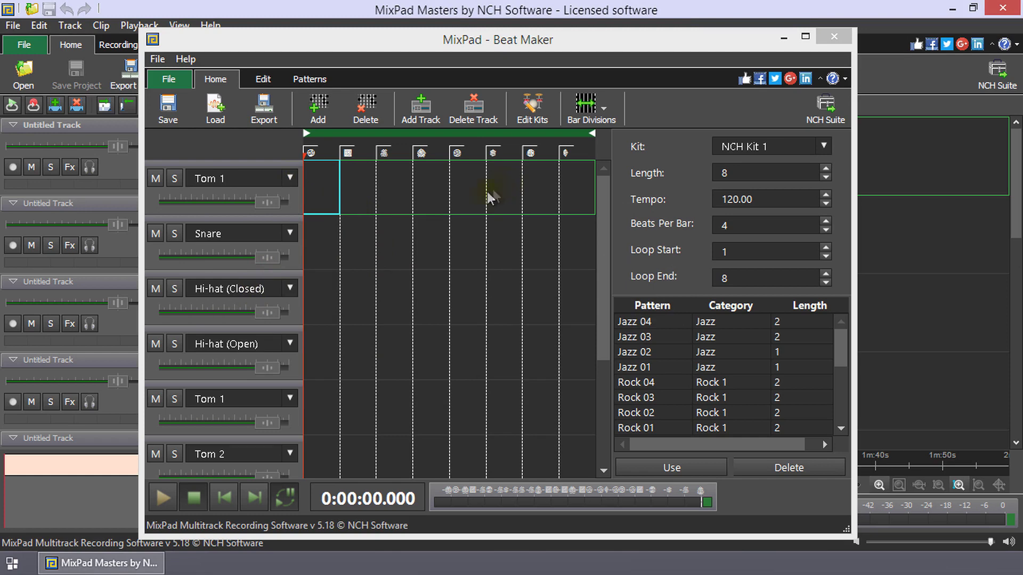
Create a pattern in the Tom 1 track's first bar and play it
left_click(328, 185)
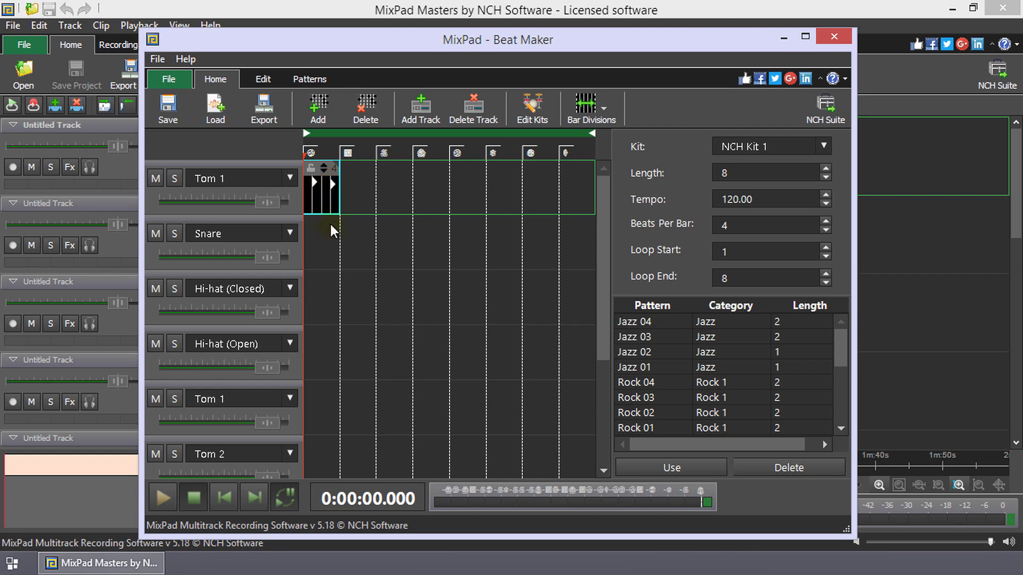
scroll(375, 271, "up", 2)
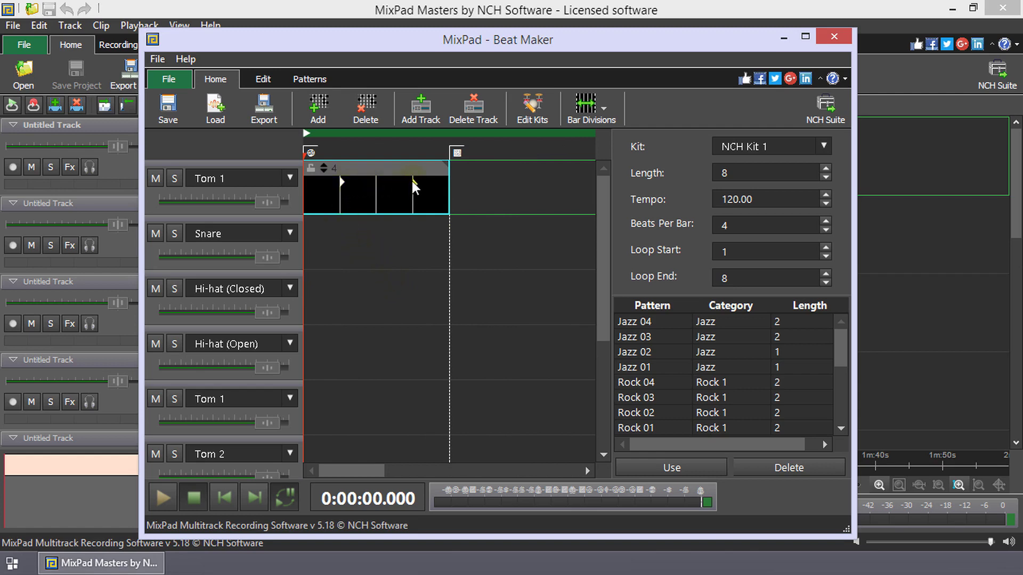
left_click(159, 499)
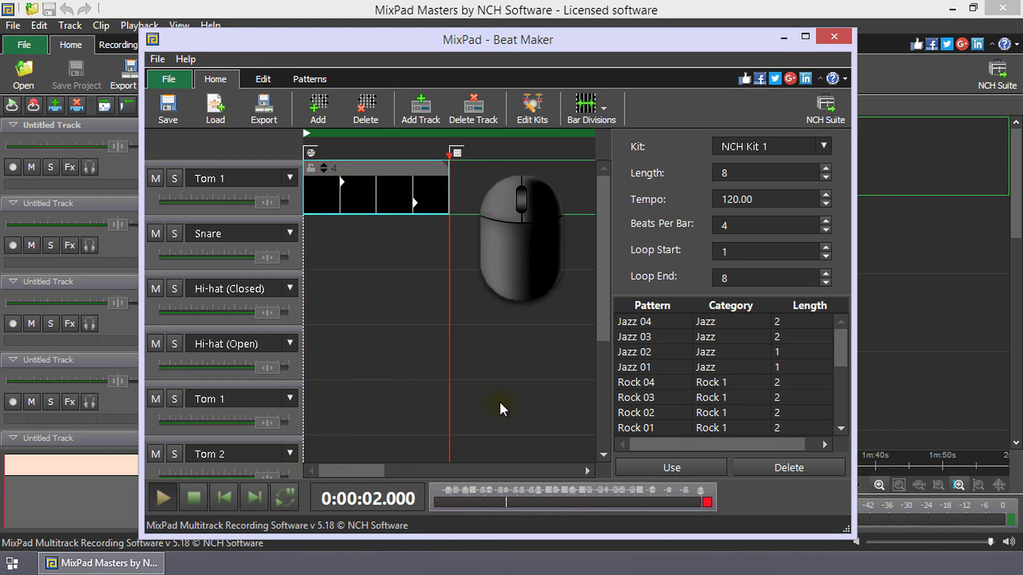
scroll(485, 342, "up", 1)
scroll(485, 342, "down", 1)
scroll(485, 342, "down", 1)
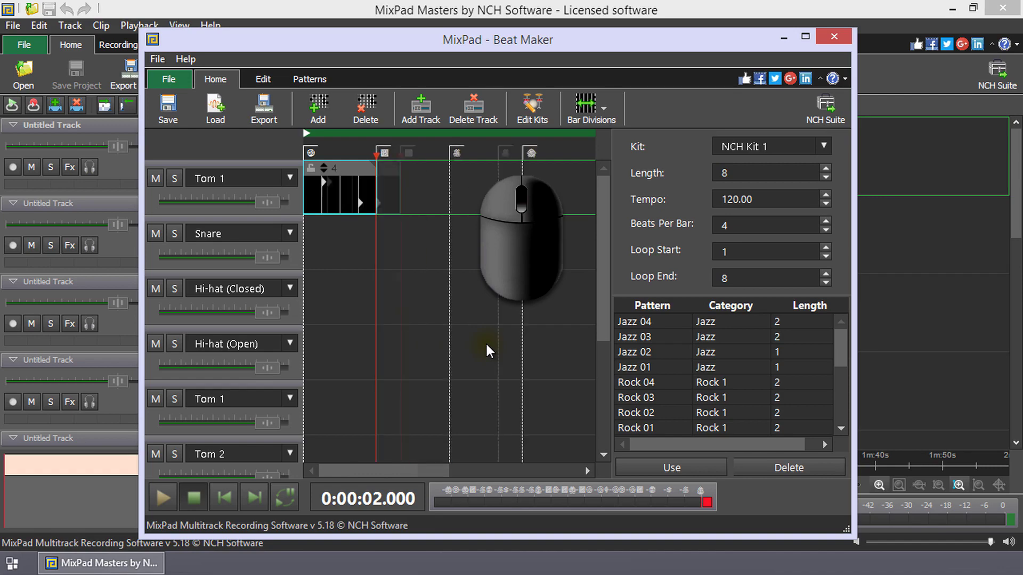
scroll(486, 342, "down", 1)
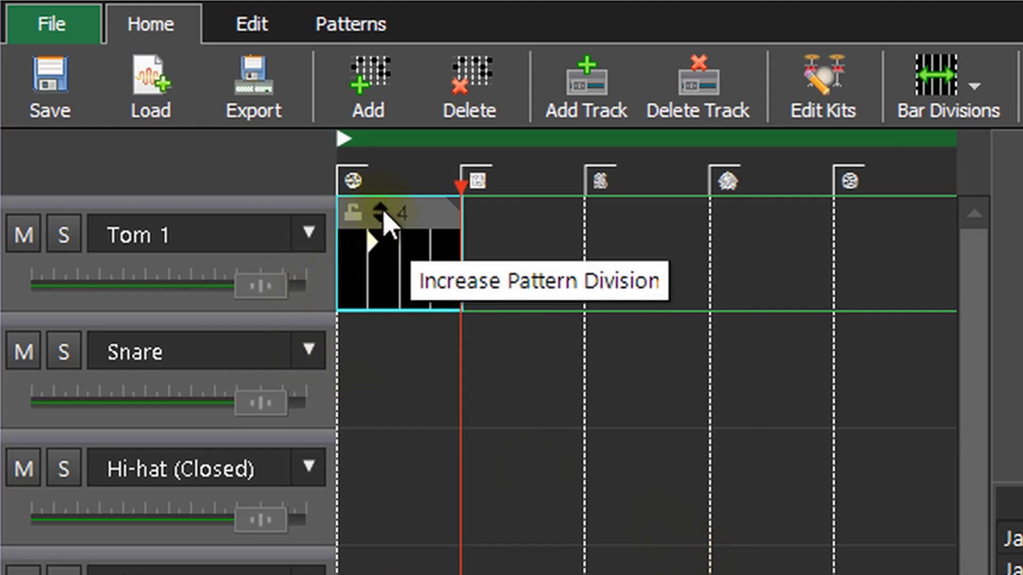
Toggle the Tom 1 pattern's division up and back to four, then stretch it to three bars
left_click(382, 211)
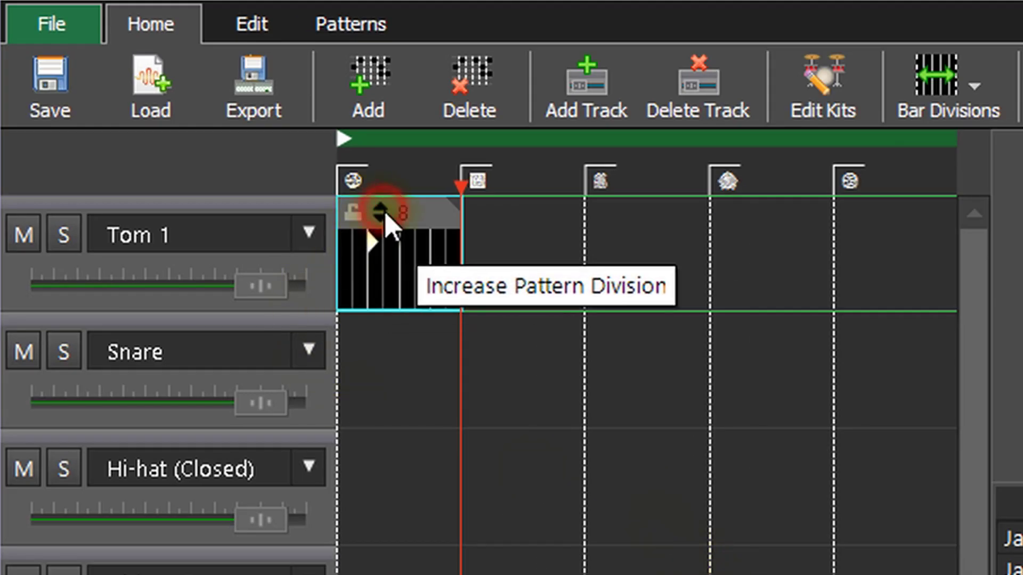
left_click(384, 222)
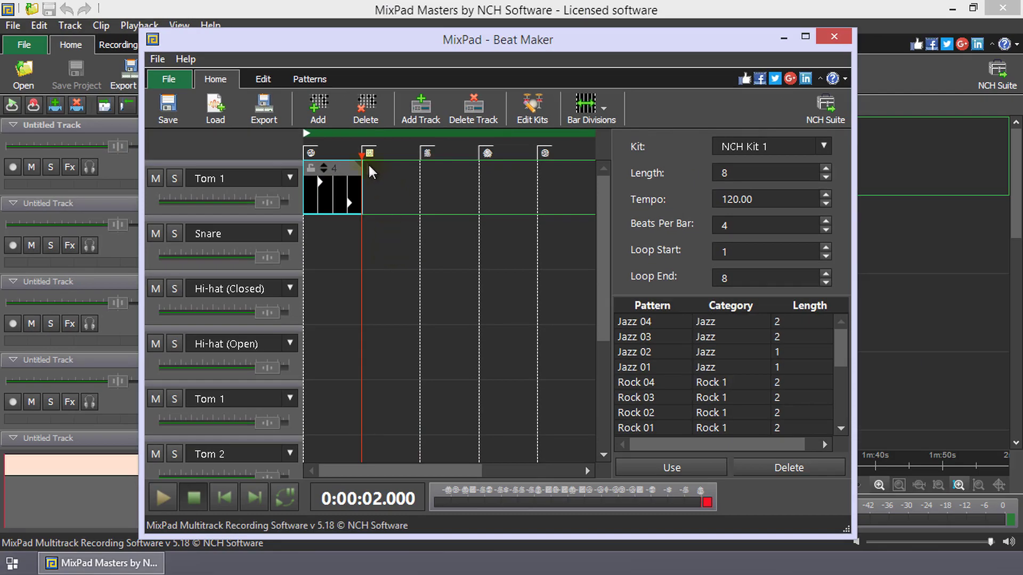
left_click_drag(355, 163, 452, 165)
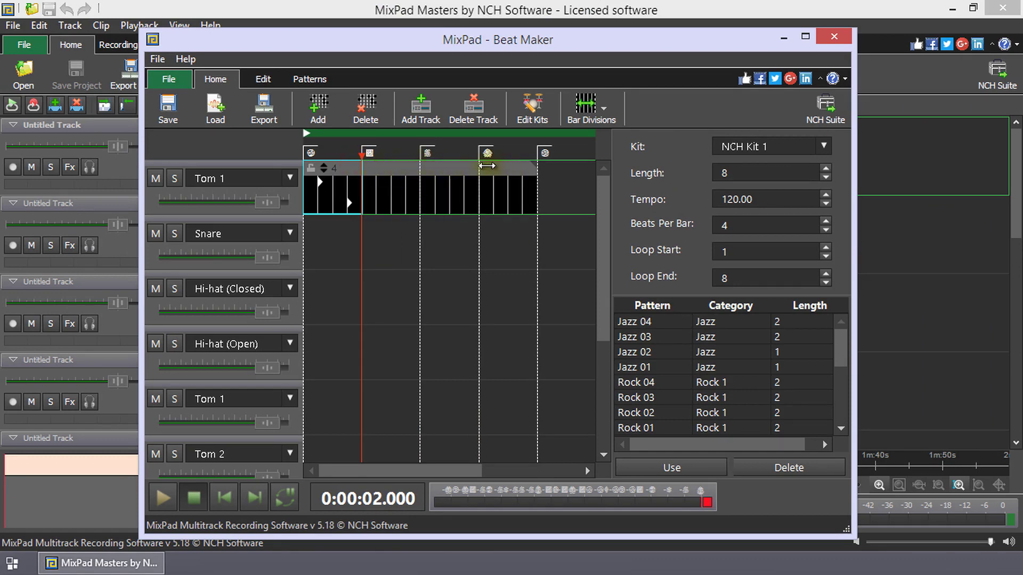
left_click_drag(452, 165, 469, 166)
Shift-paint a run of Tom 1 notes and apply the Jazz 01 preset to snare and hi-hats
key("shift")
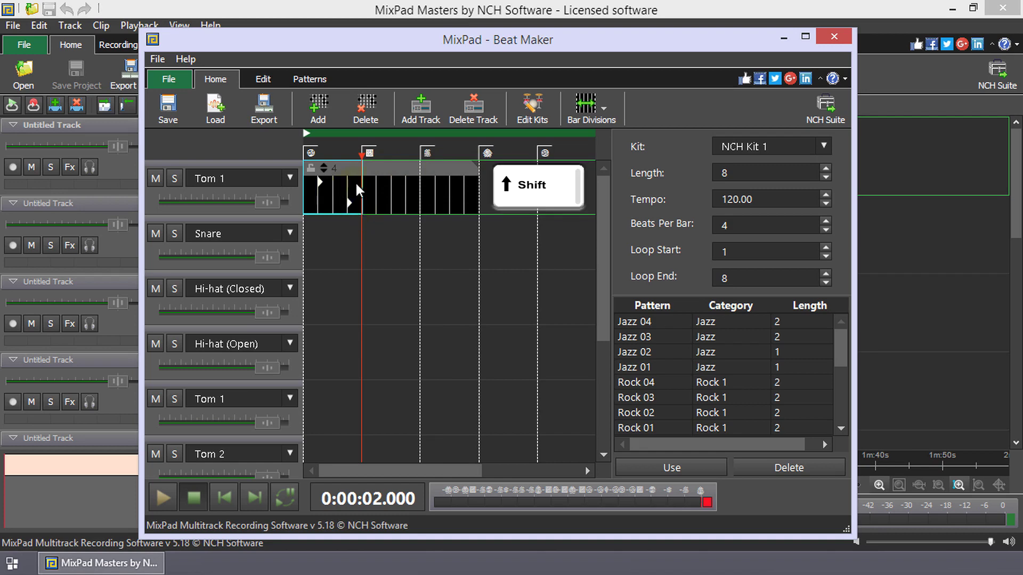
left_click_drag(367, 185, 464, 184)
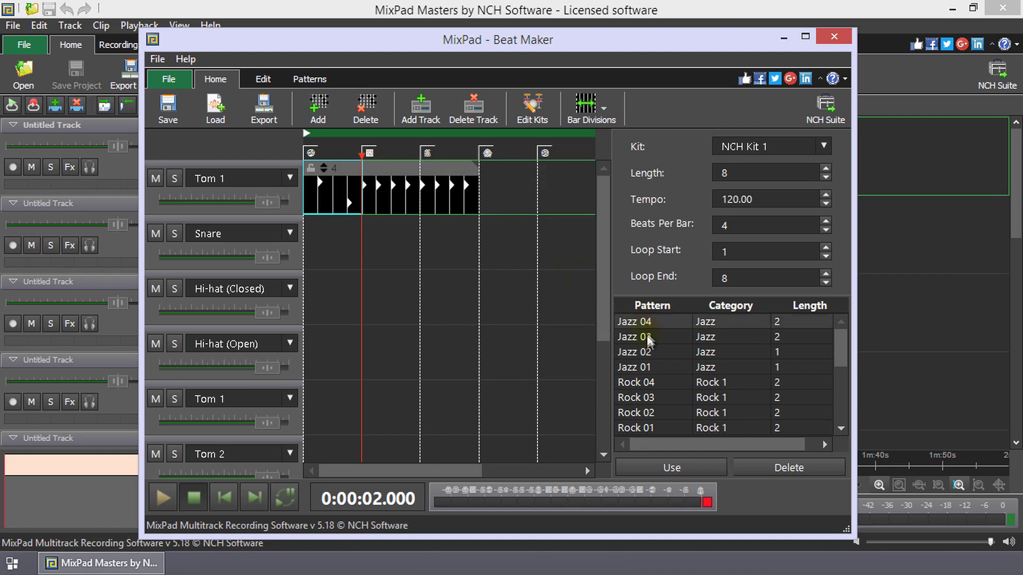
double_click(646, 367)
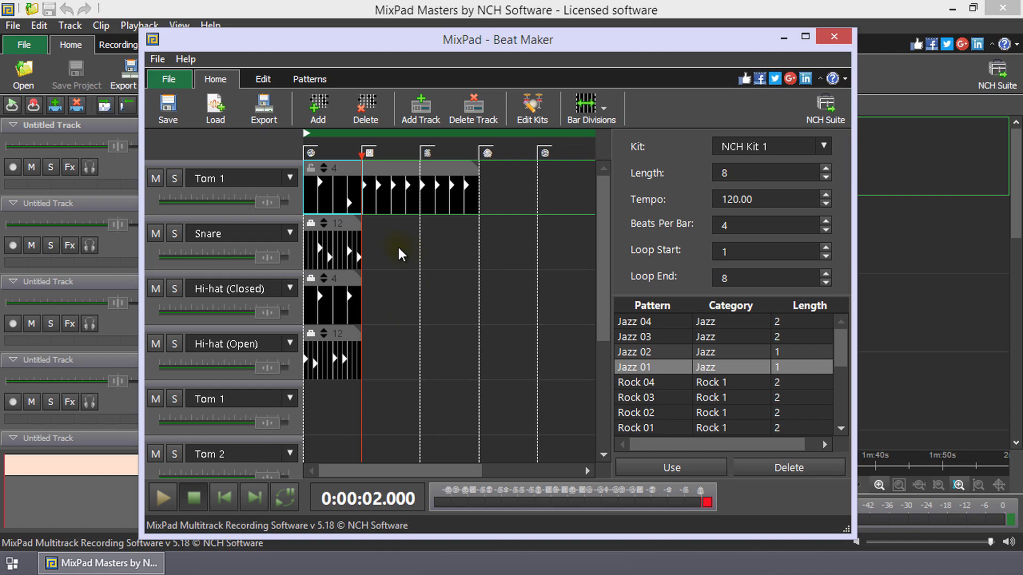
Save the drum composition as New Composition.mpdb
left_click(168, 106)
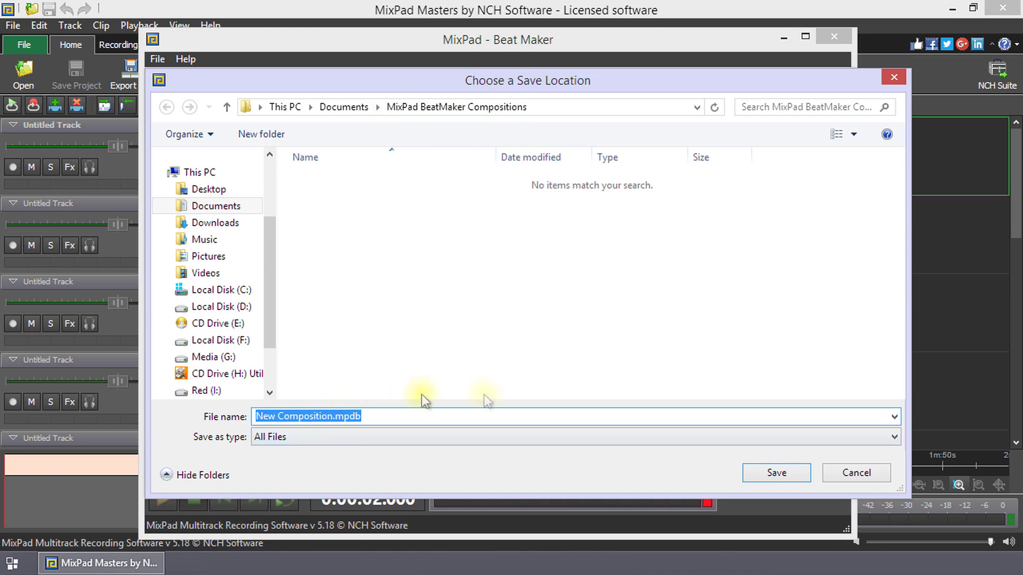
left_click(777, 472)
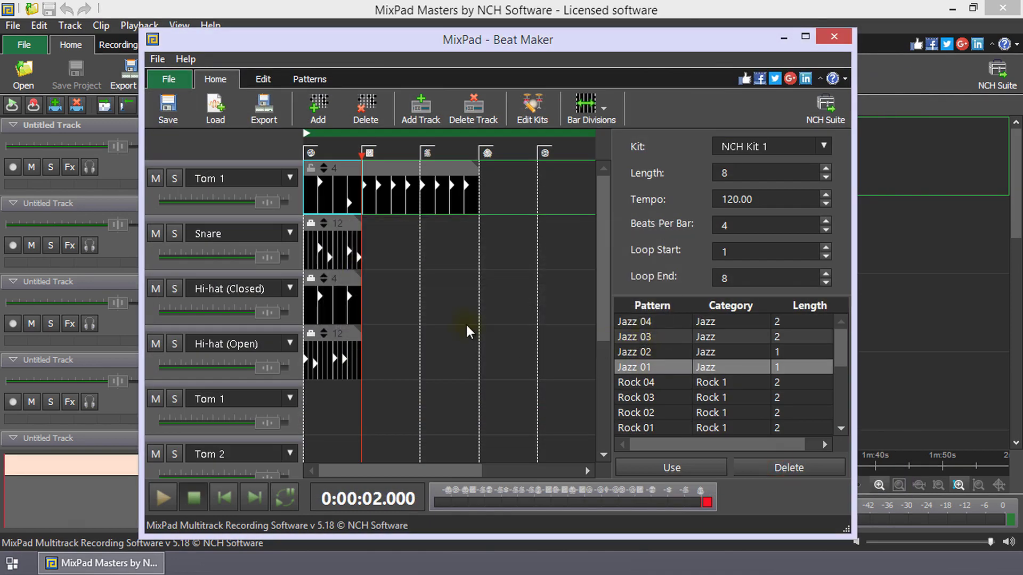
Load New Composition.mpdb back into the Beat Maker
left_click(222, 120)
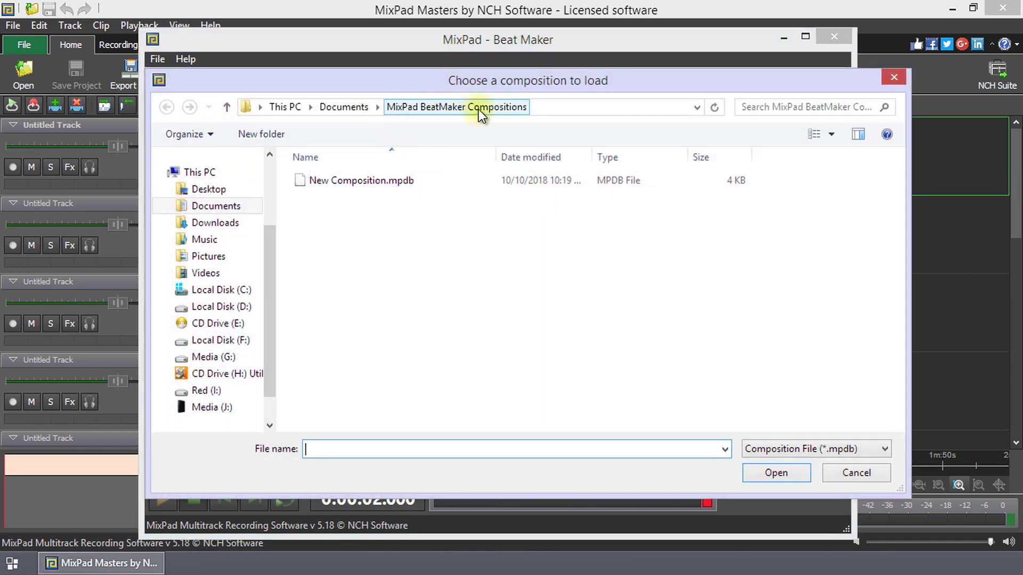
left_click(388, 185)
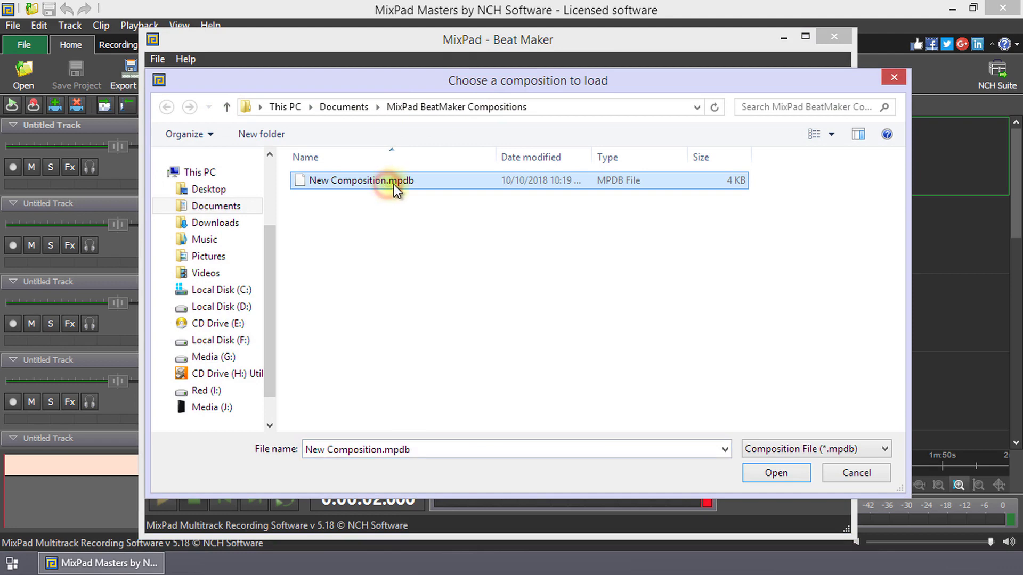
left_click(767, 476)
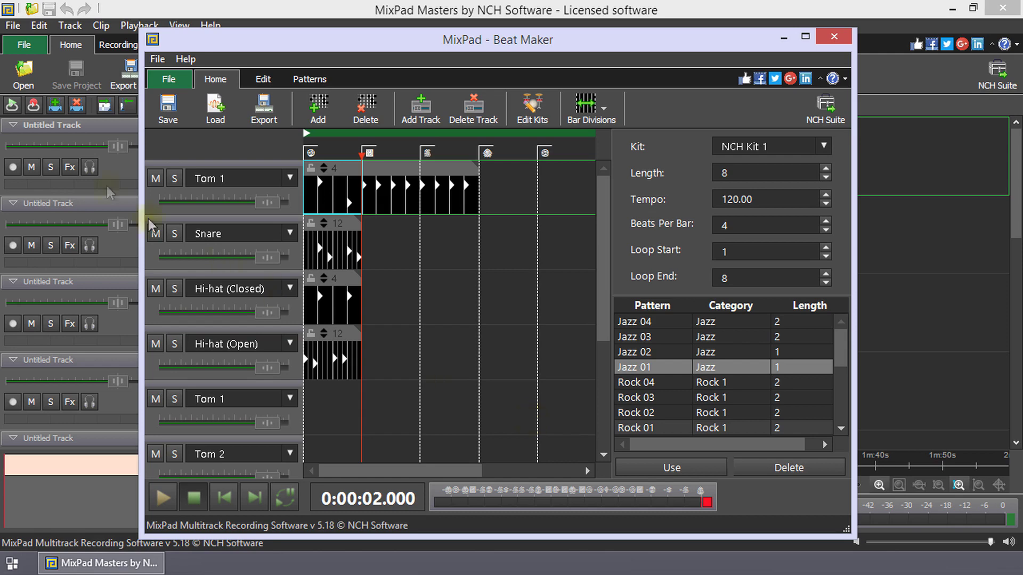
Export the composition as a clip on the first track and lengthen the clip to repeat
left_click(264, 110)
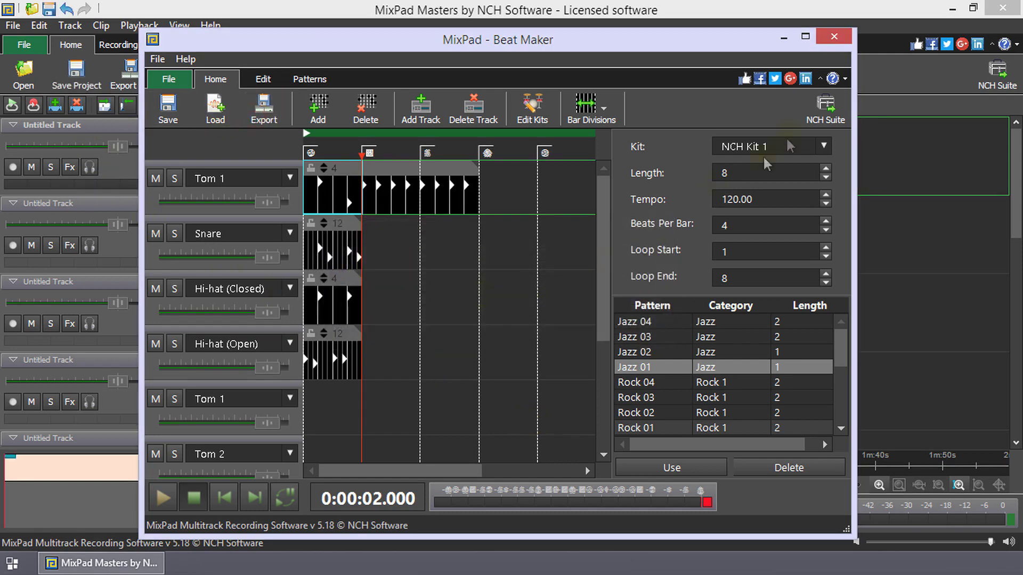
left_click(838, 39)
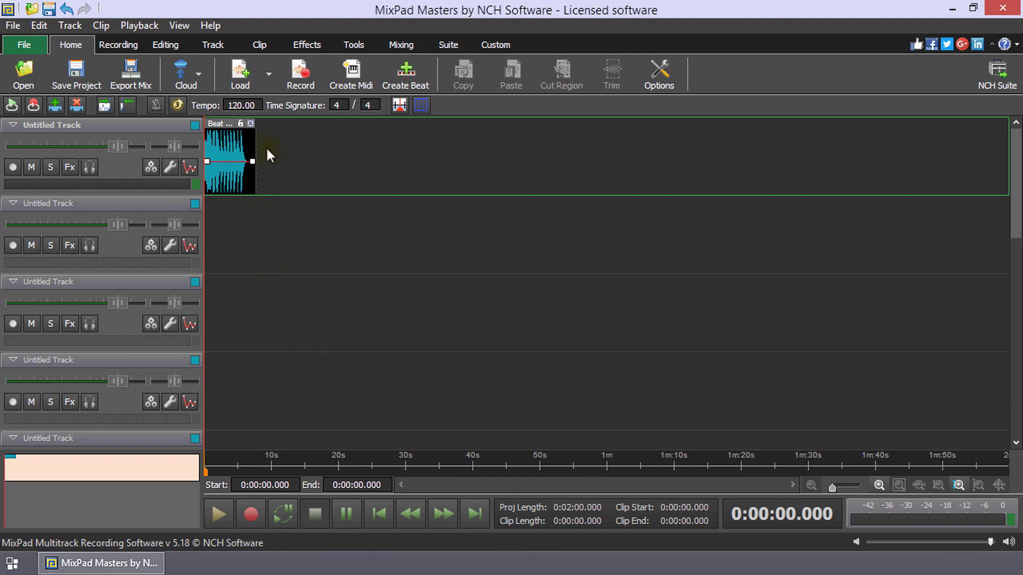
left_click_drag(257, 148, 377, 149)
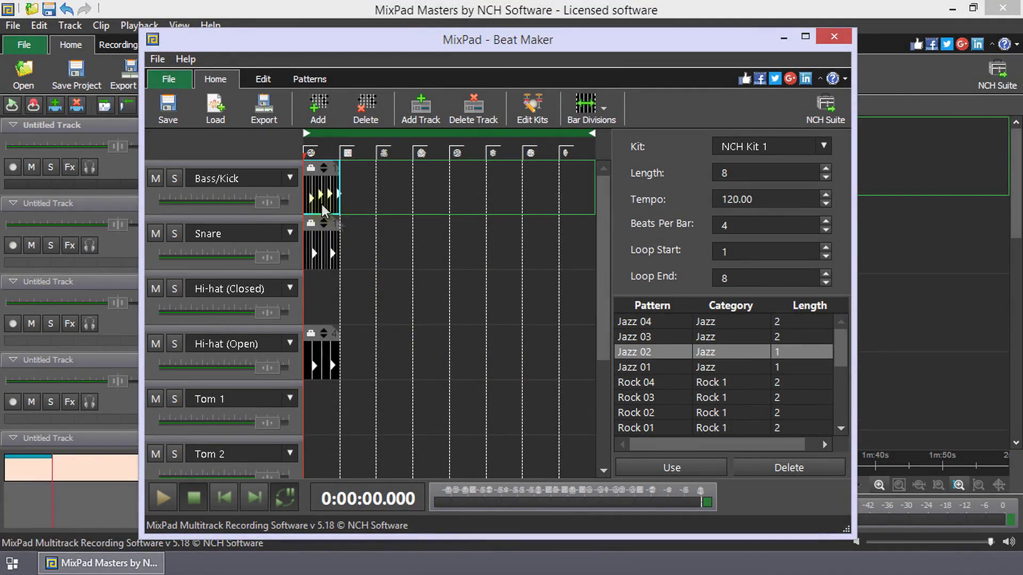
scroll(418, 285, "up", 3)
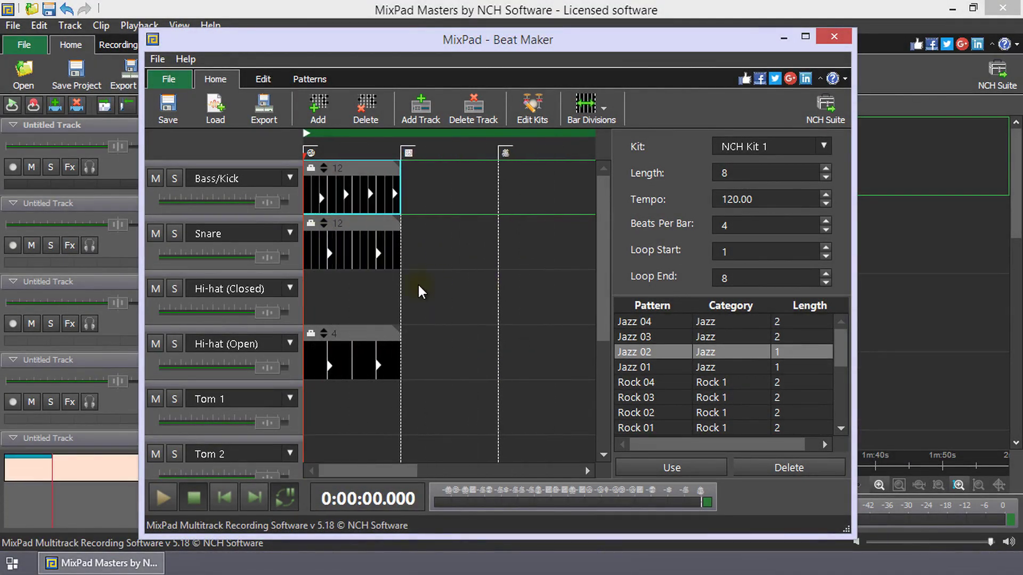
Add the selected pattern to the library as Tutorial in the Basics category
left_click(362, 172)
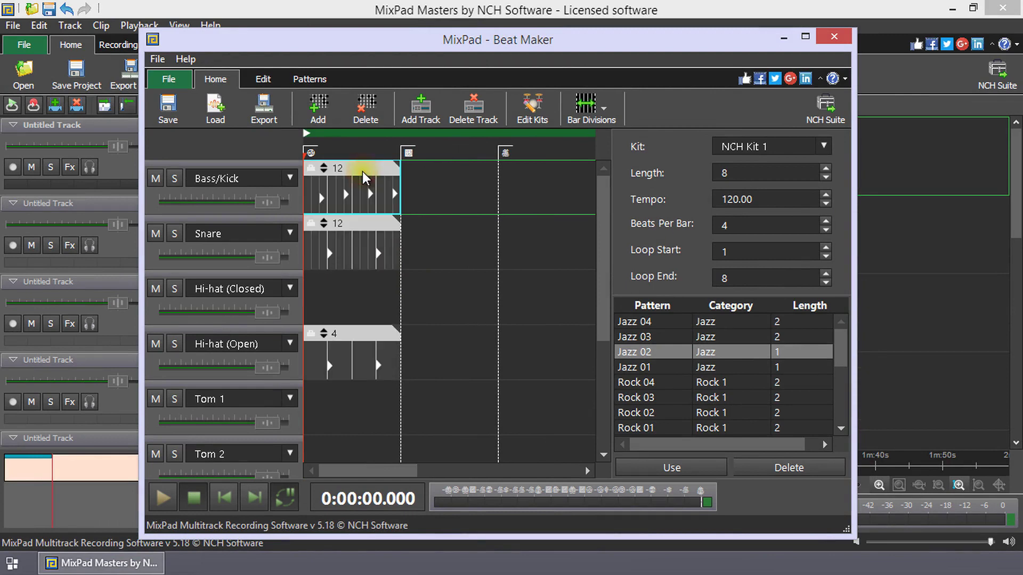
left_click(310, 80)
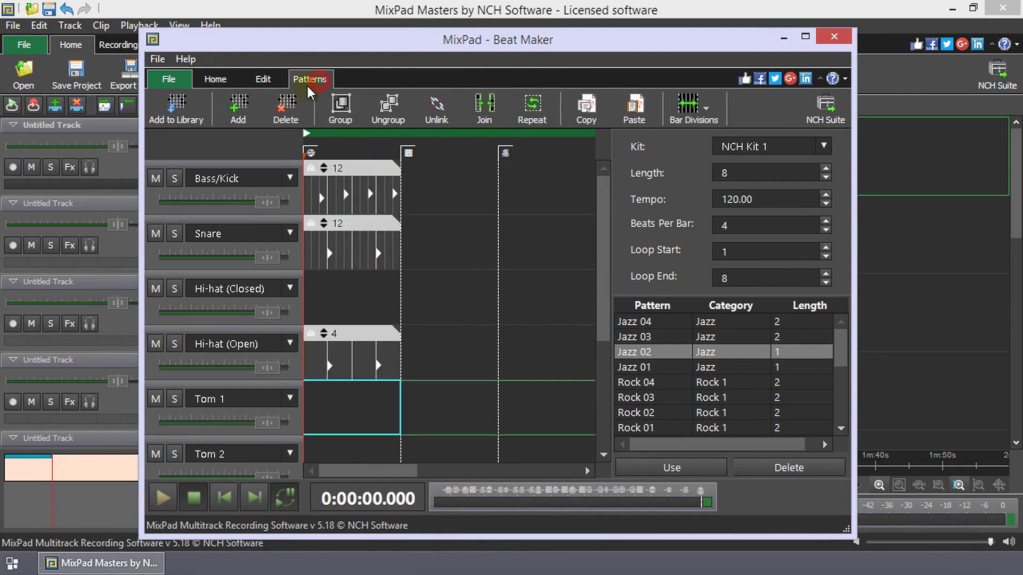
left_click(183, 122)
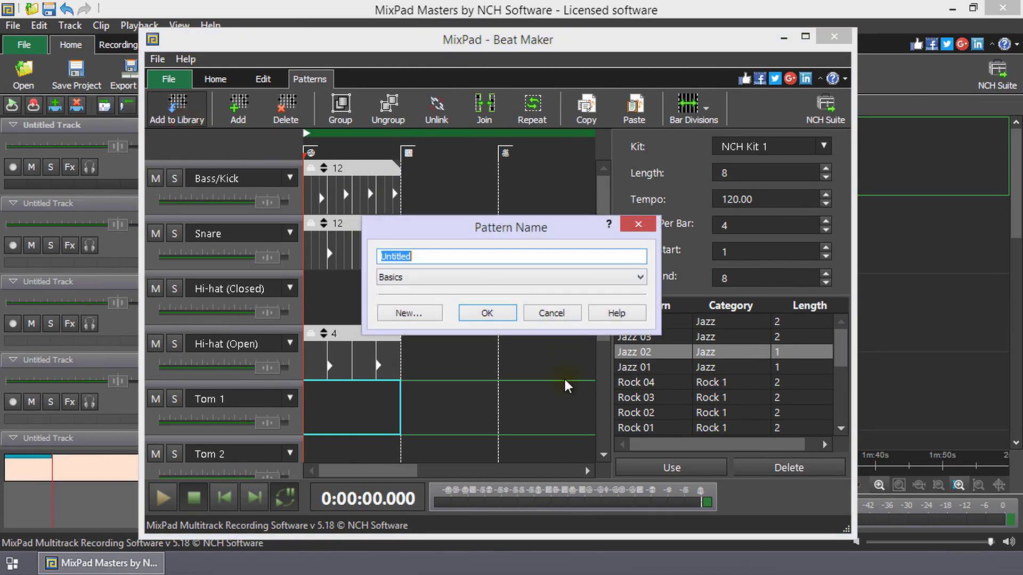
type("Tutorial")
left_click(587, 277)
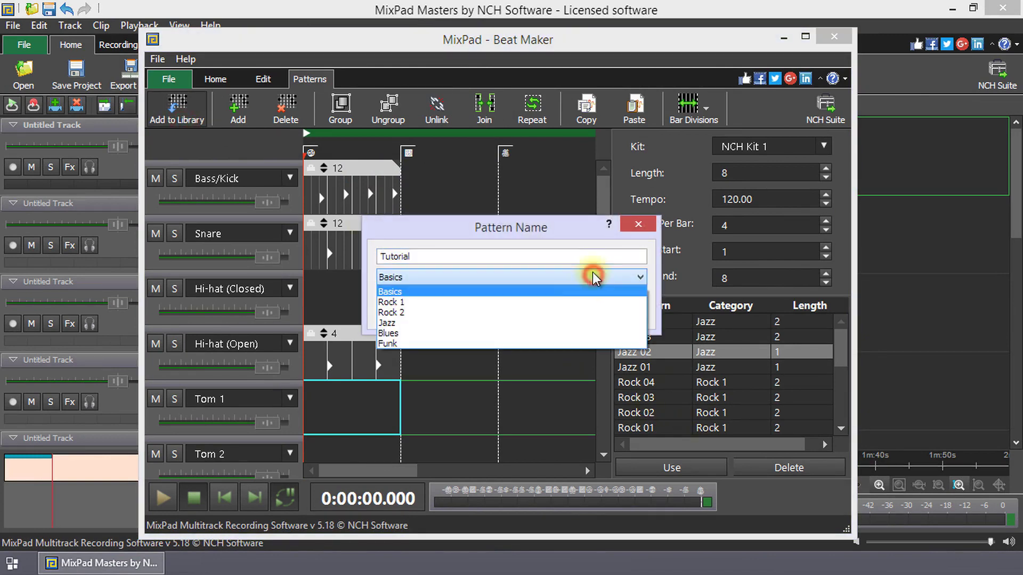
left_click(502, 314)
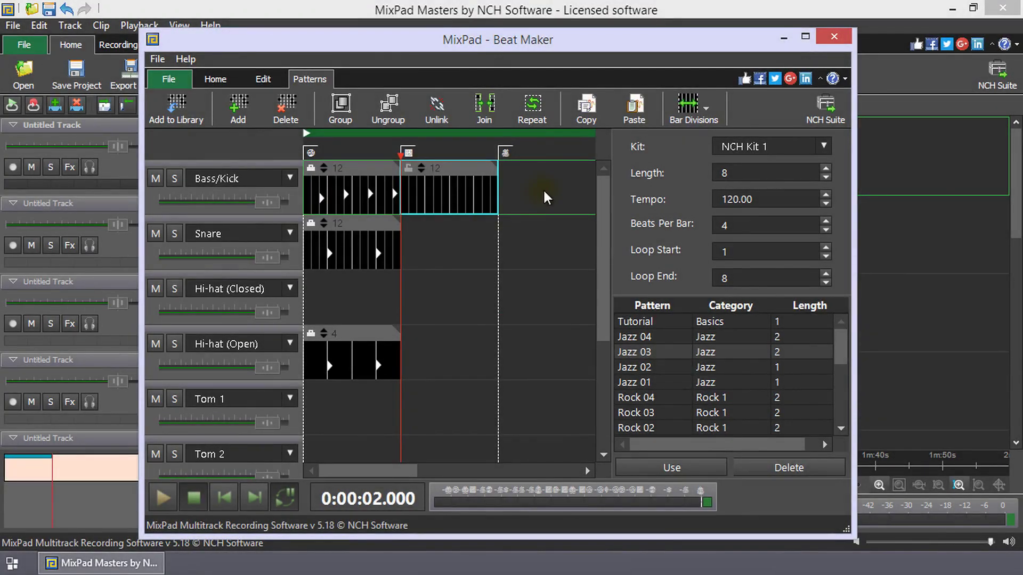
Join the two Bass/Kick blocks into a single two-bar pattern
left_click(543, 196)
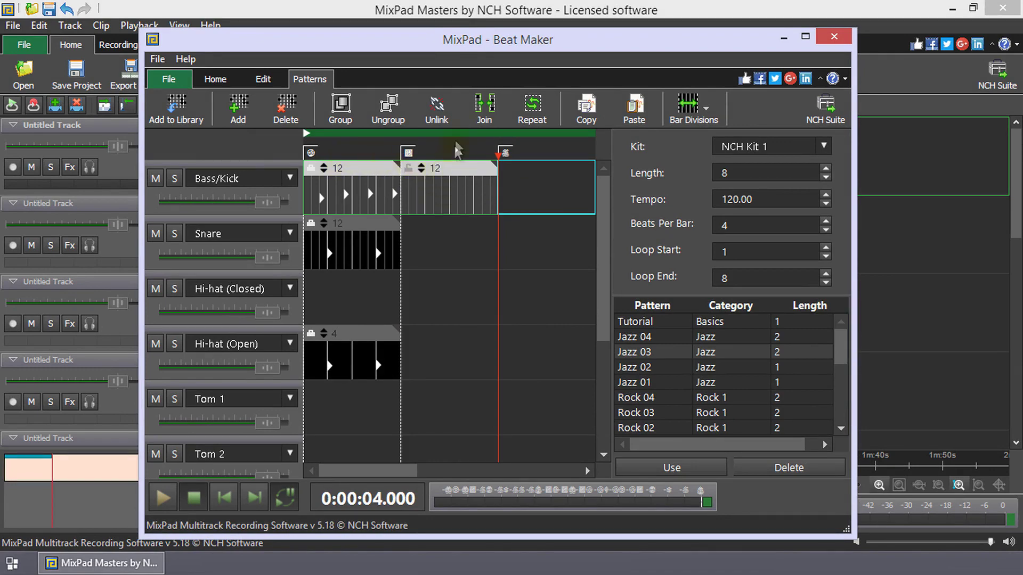
left_click(485, 118)
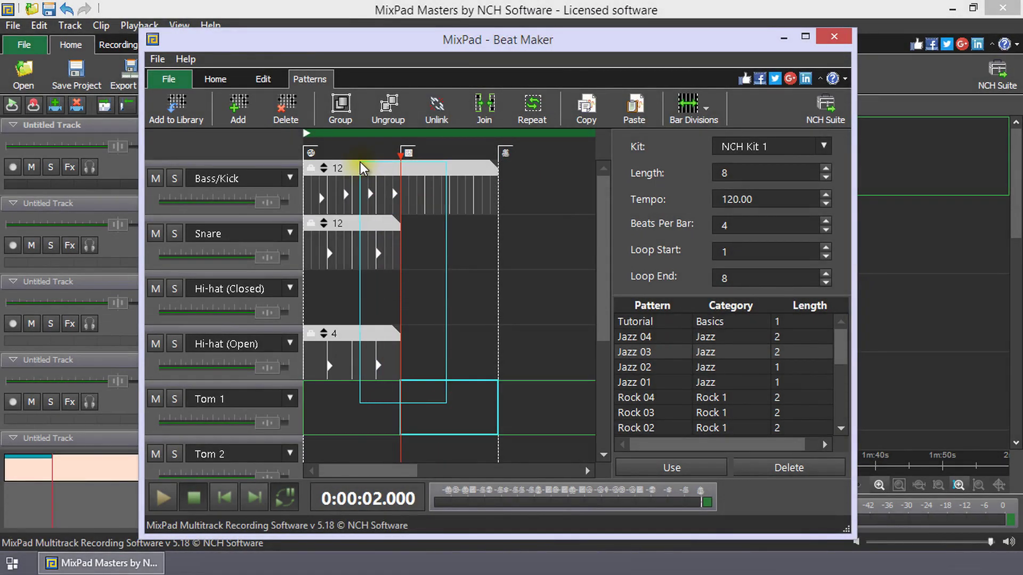
left_click(342, 112)
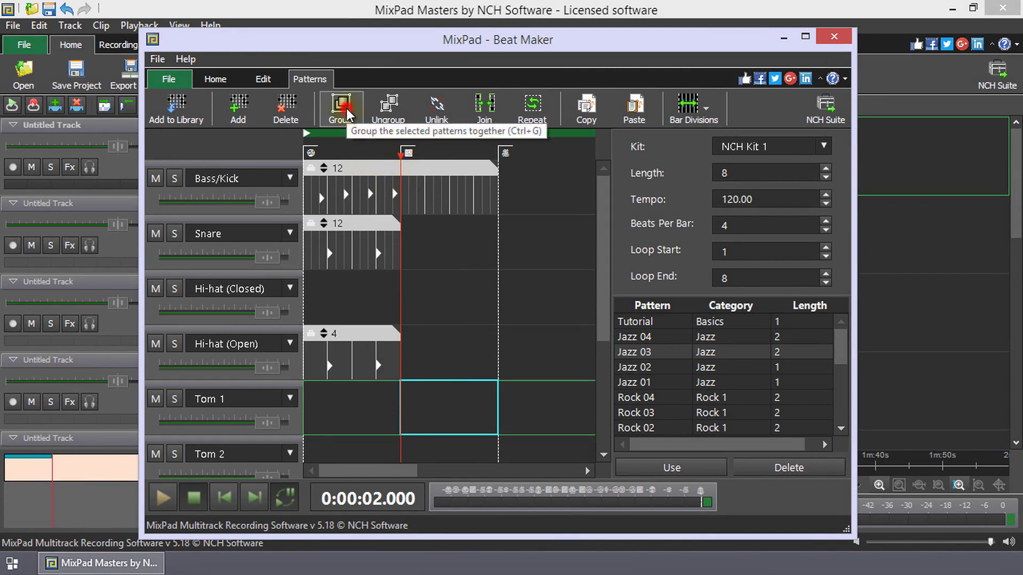
left_click(456, 283)
left_click(353, 223)
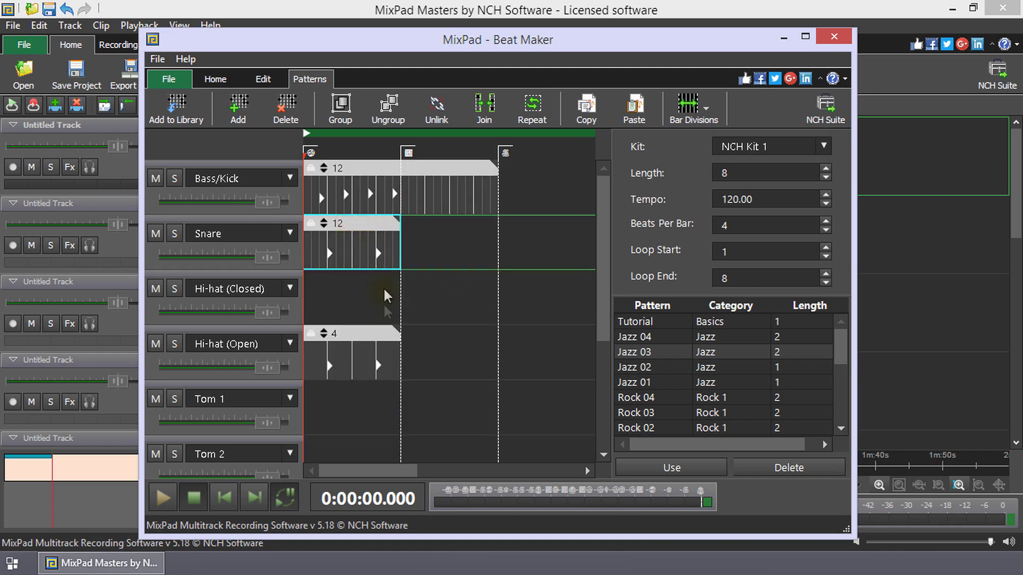
left_click(364, 335)
left_click(452, 258)
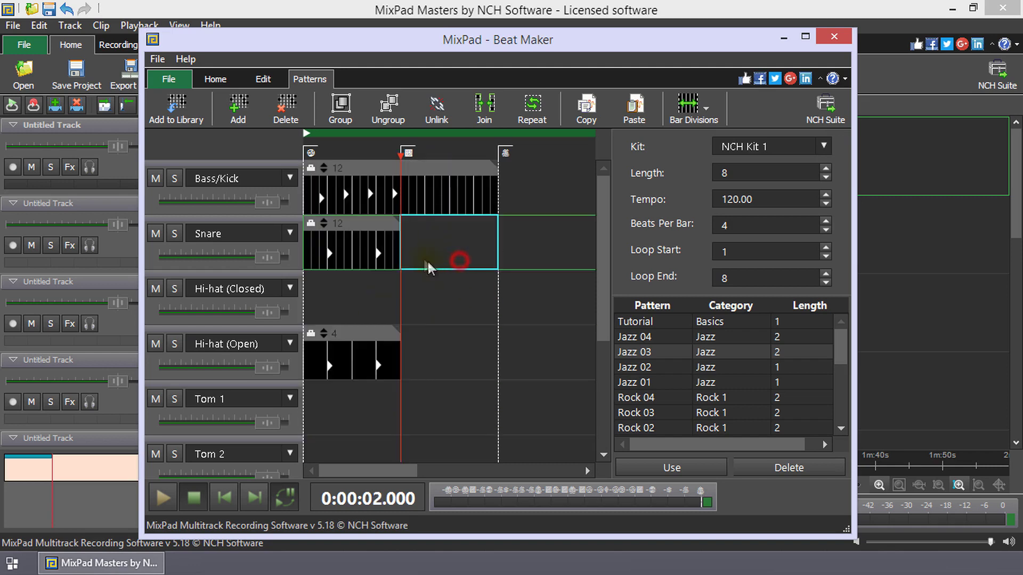
left_click(431, 164)
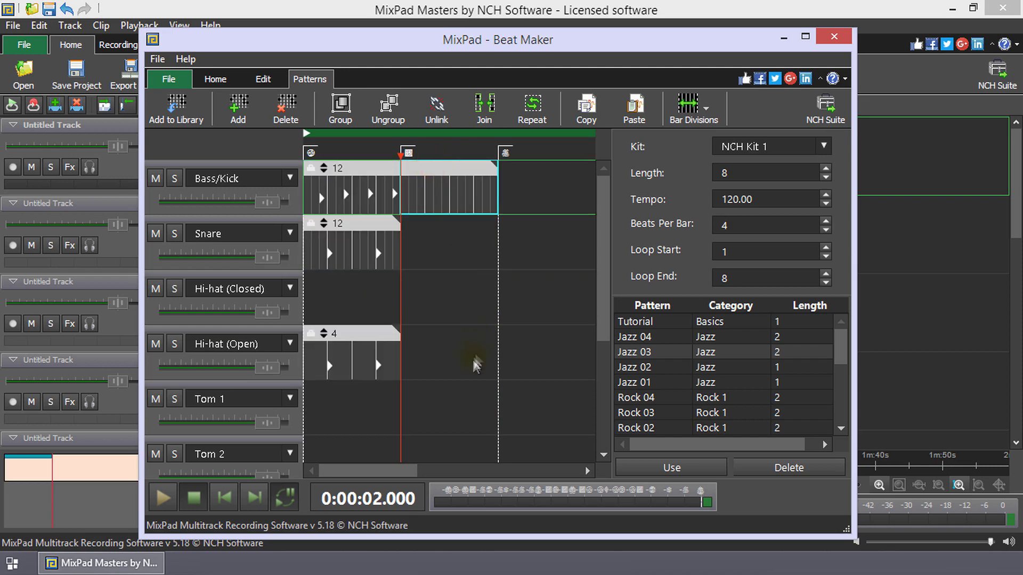
left_click(394, 116)
left_click(456, 248)
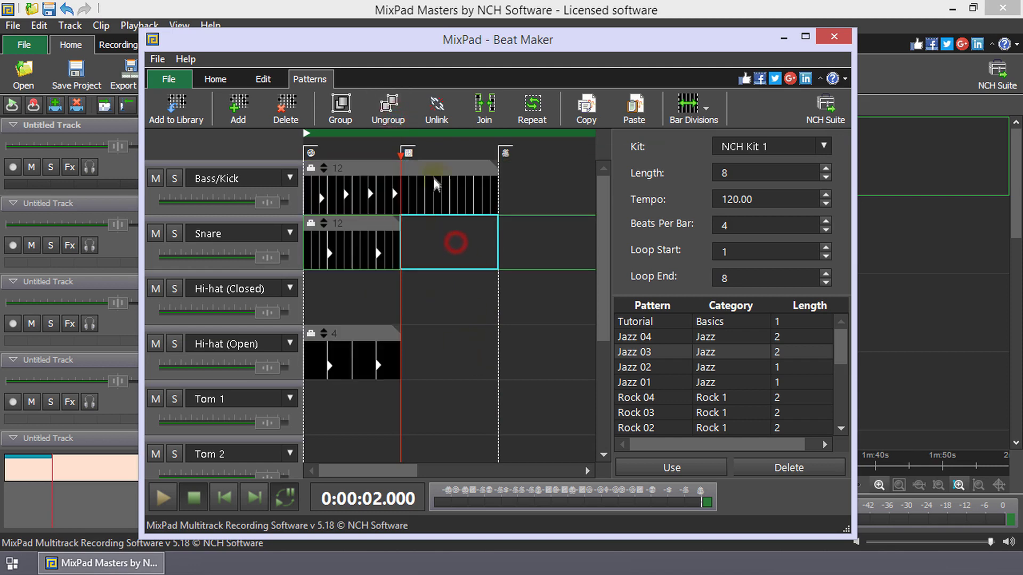
left_click(433, 177)
left_click(371, 230)
left_click(355, 335)
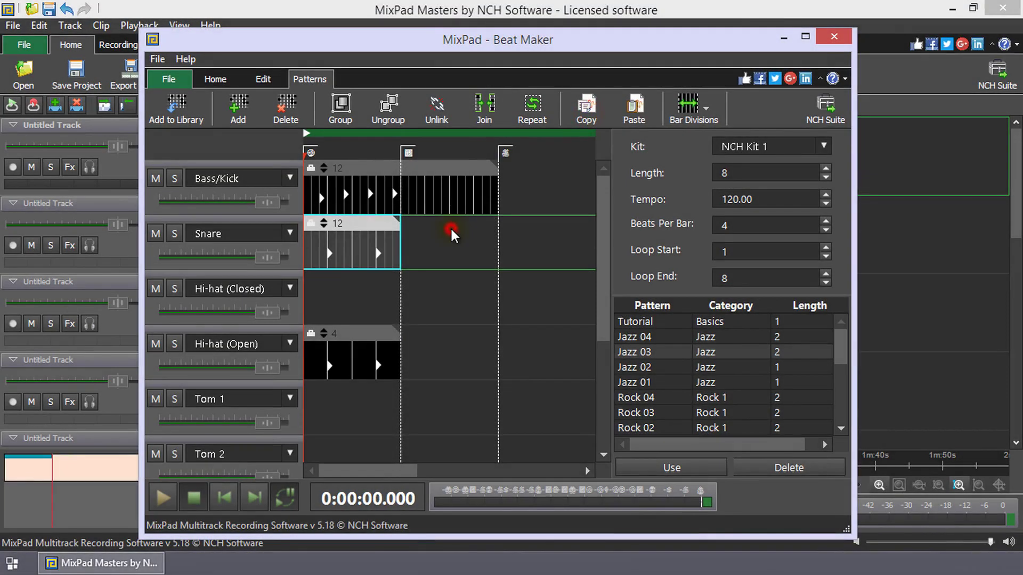
Paste the Snare pattern into bar 2, toggle its lock and adjust beats shared by both linked copies
left_click(450, 227)
left_click(632, 106)
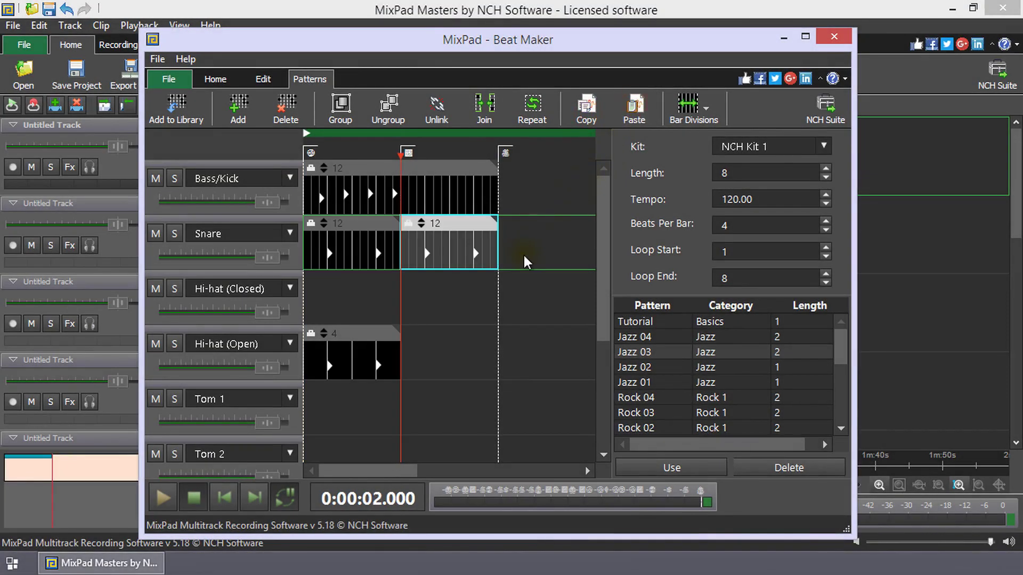
left_click(407, 223)
left_click_drag(428, 248, 424, 254)
left_click_drag(424, 253, 378, 265)
left_click(379, 242)
Unlink the two Snare copies, then select the bar-2 hi-hat cells
left_click(538, 240)
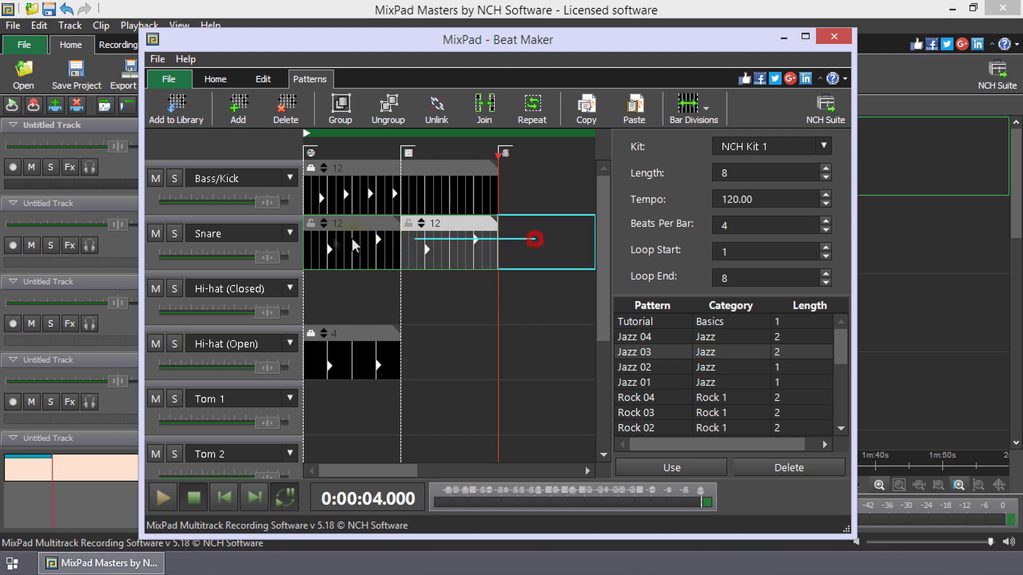
left_click(437, 117)
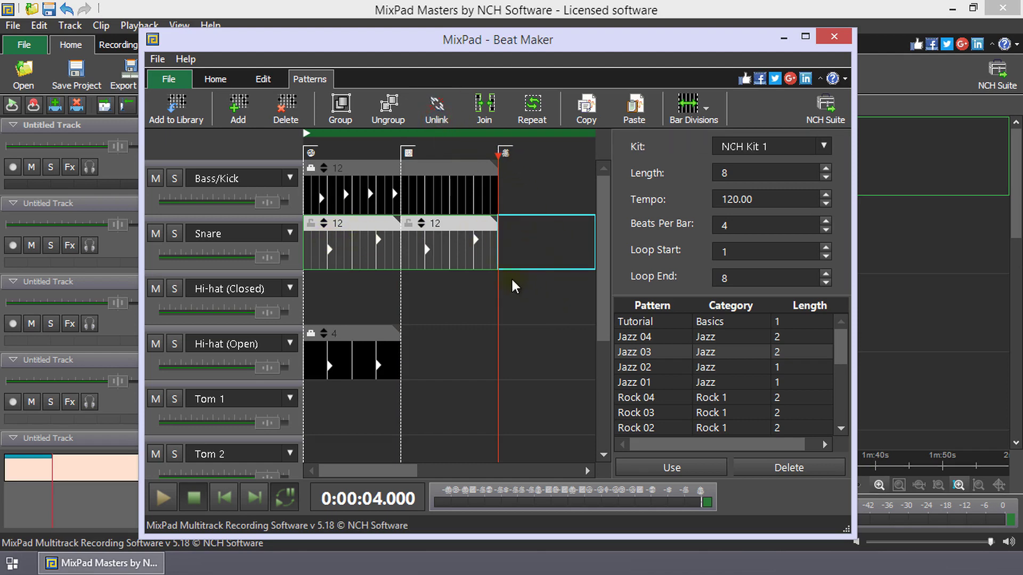
left_click(458, 281)
left_click(475, 240)
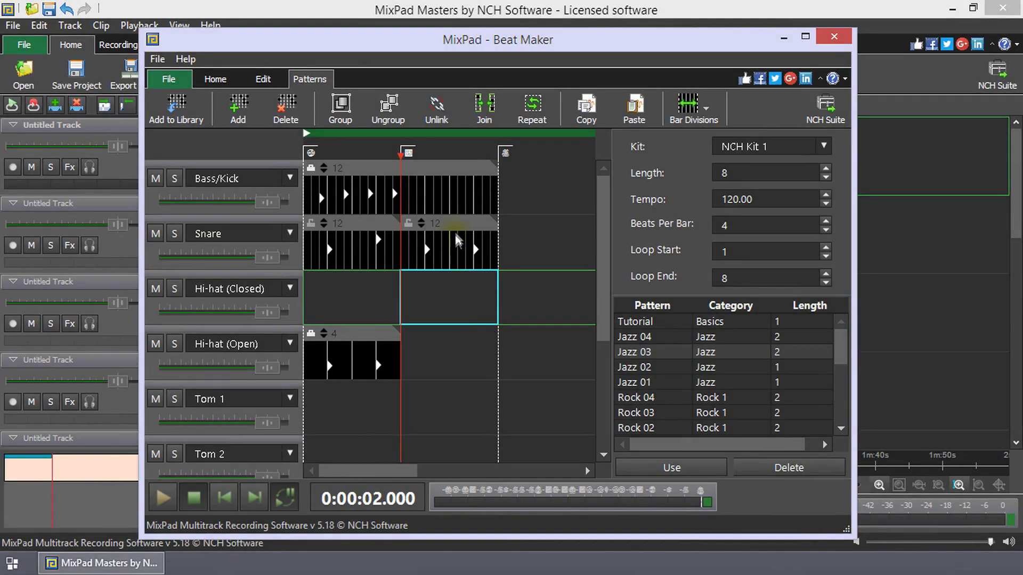
Move the second Snare pattern to bar 3 and delete the Bass/Kick pattern
left_click_drag(455, 223, 529, 223)
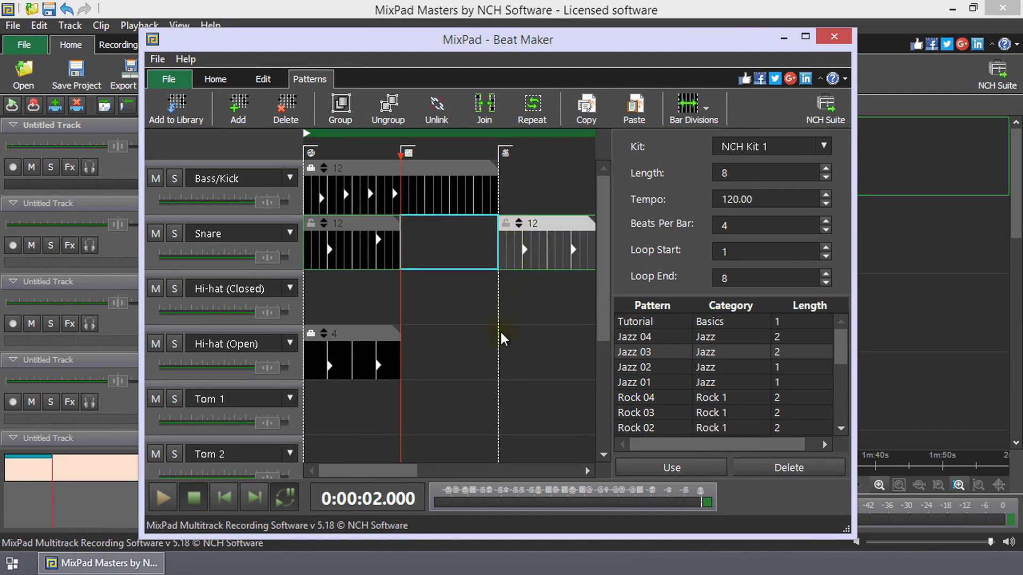
left_click(429, 169)
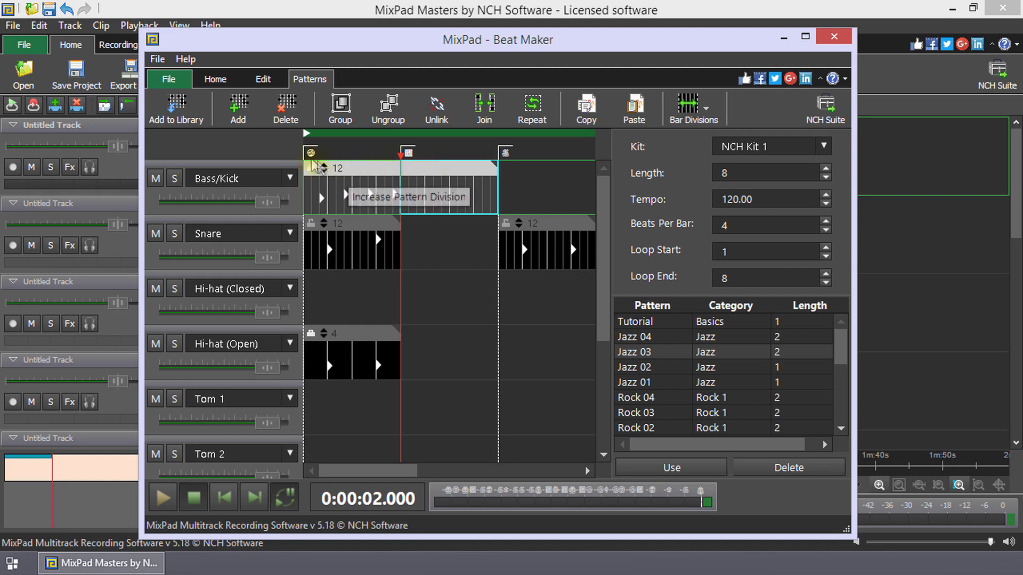
left_click(286, 116)
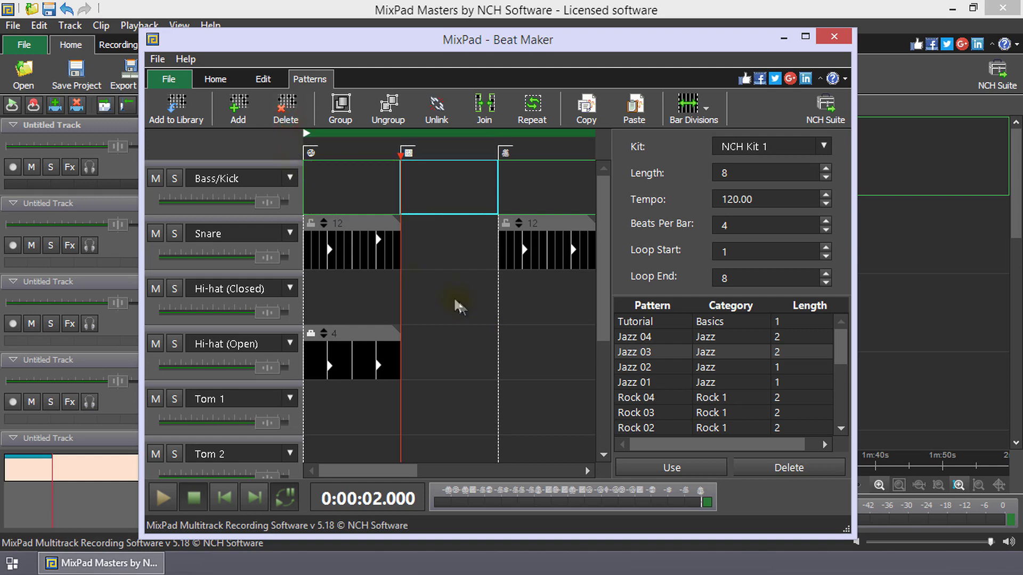
Lock the first Snare pattern, test editing it, move it to bar 2 and delete it
left_click(313, 223)
left_click(355, 245)
left_click(366, 223)
left_click_drag(369, 225, 411, 224)
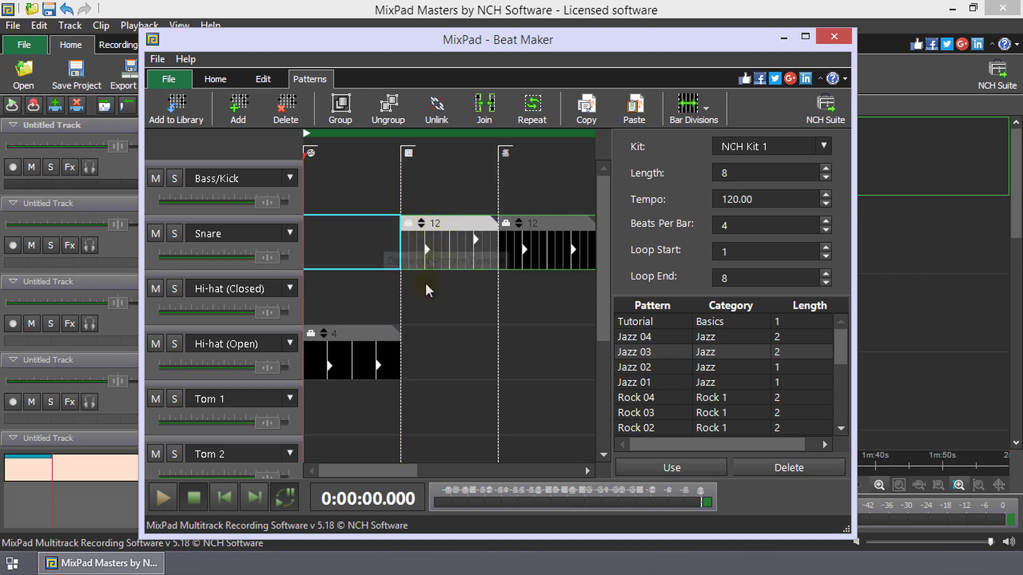
left_click(286, 105)
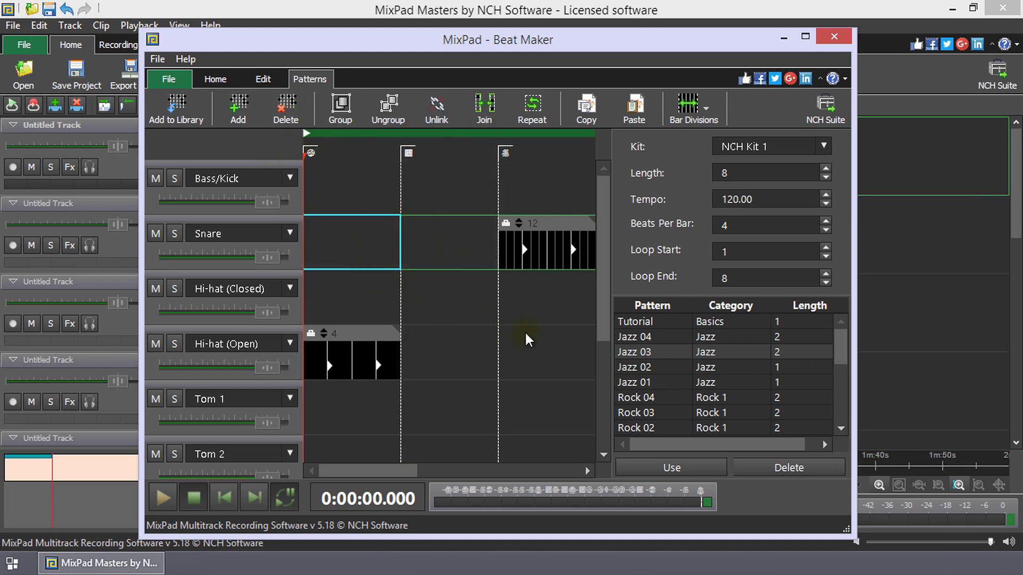
Keep NCH Kit 1 and drag the loop-end marker from bar 8 to bar 4
left_click(826, 146)
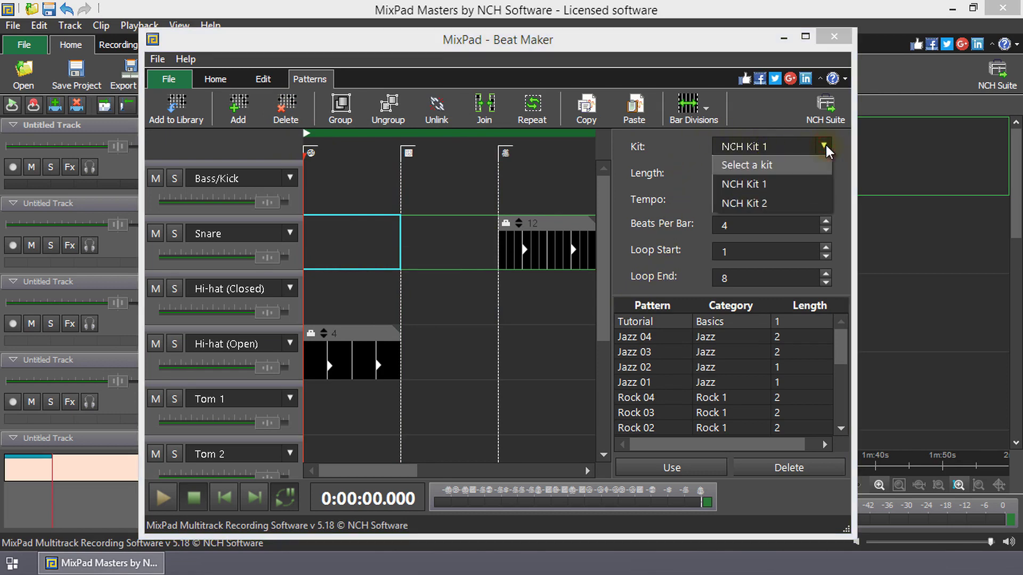
left_click(825, 145)
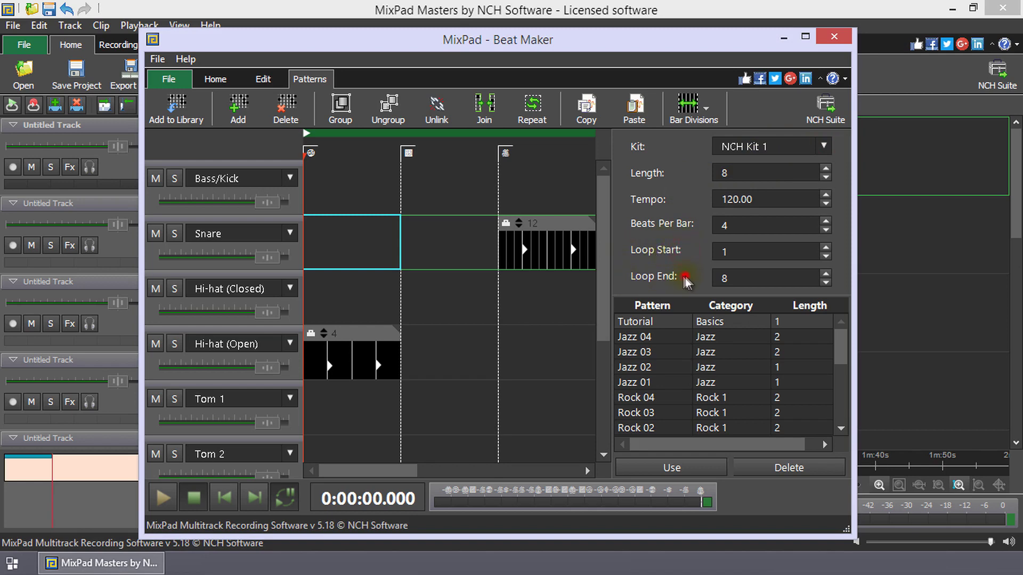
left_click(536, 157)
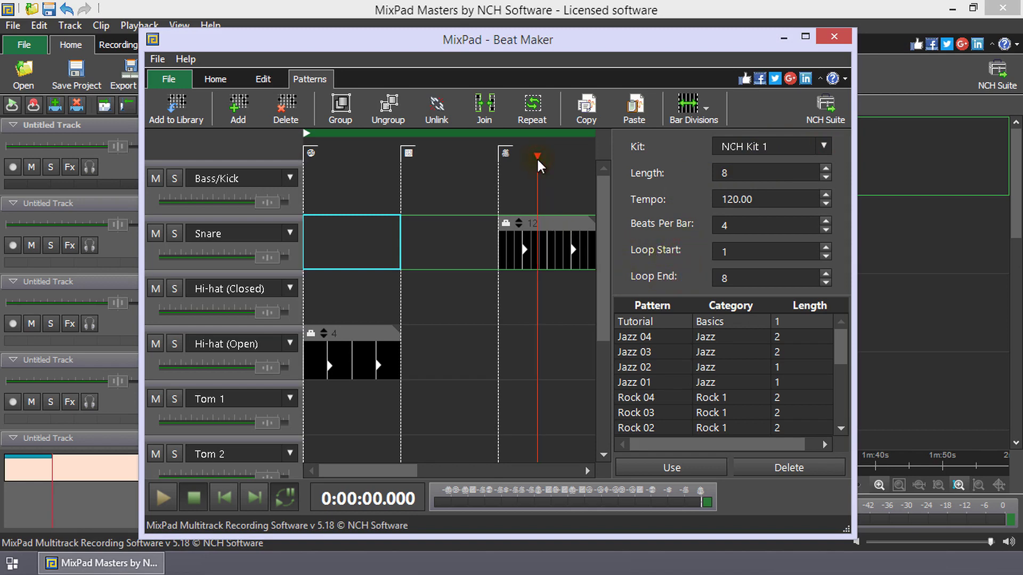
scroll(540, 158, "down", 3)
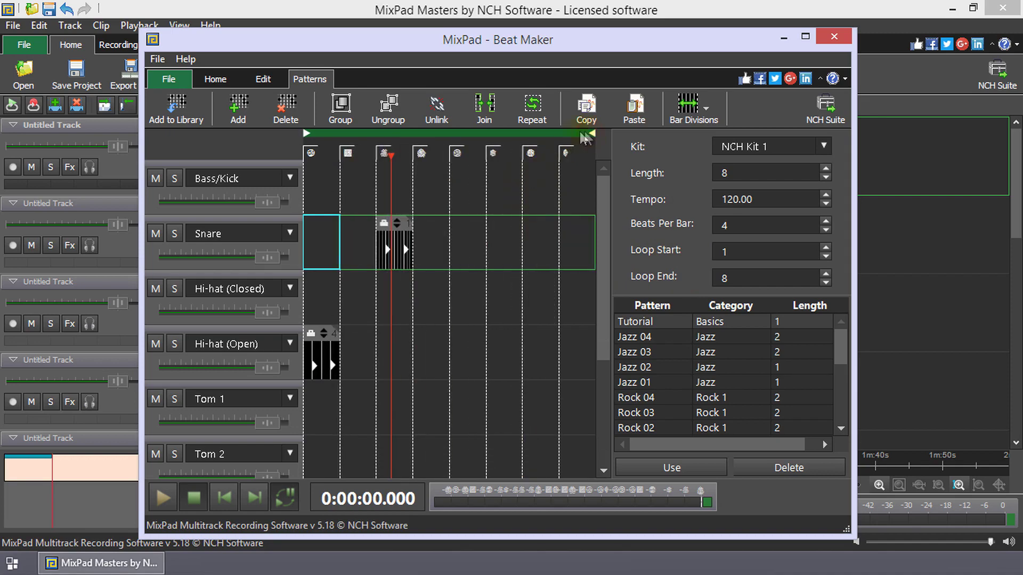
left_click_drag(589, 131, 450, 134)
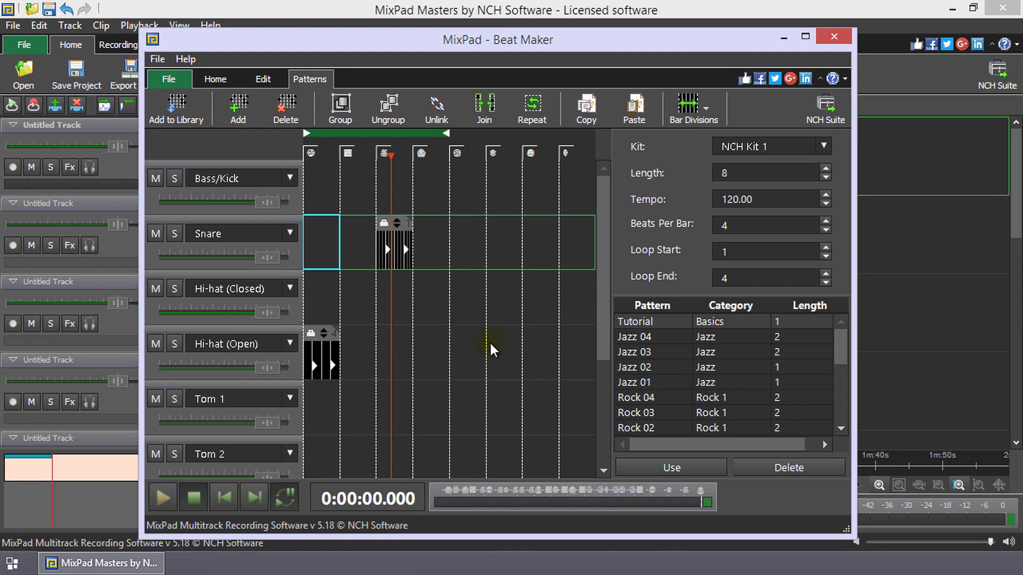
Reach the kit editor via Edit Kits, cancelling the New Kit naming dialog
left_click(215, 79)
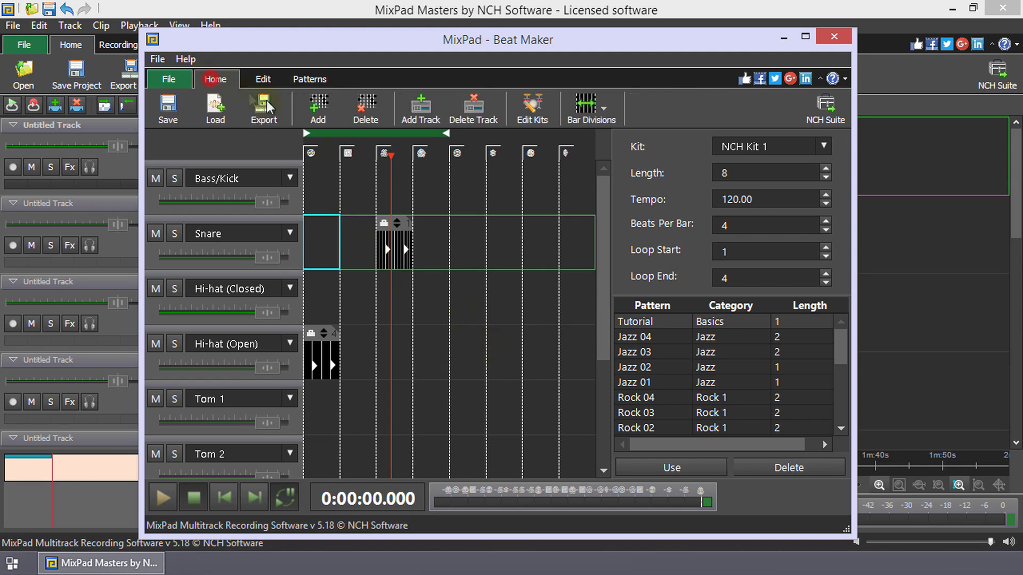
left_click(263, 79)
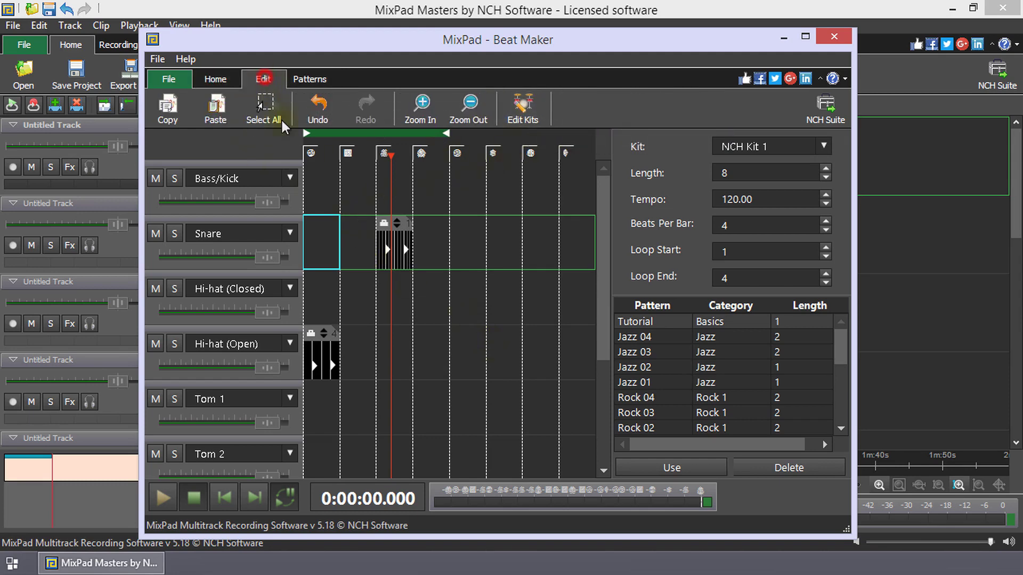
left_click(511, 124)
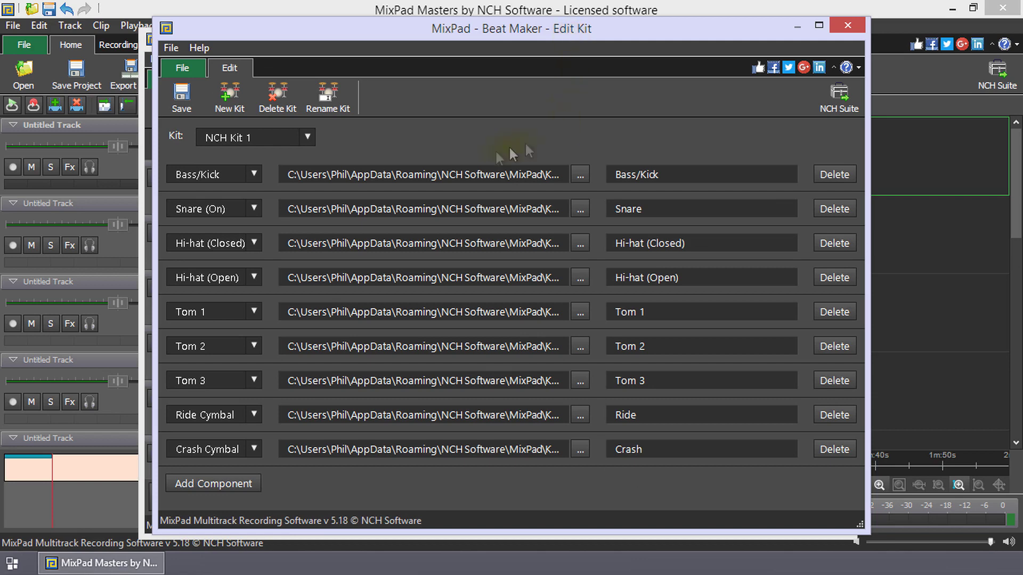
left_click(230, 111)
left_click(511, 304)
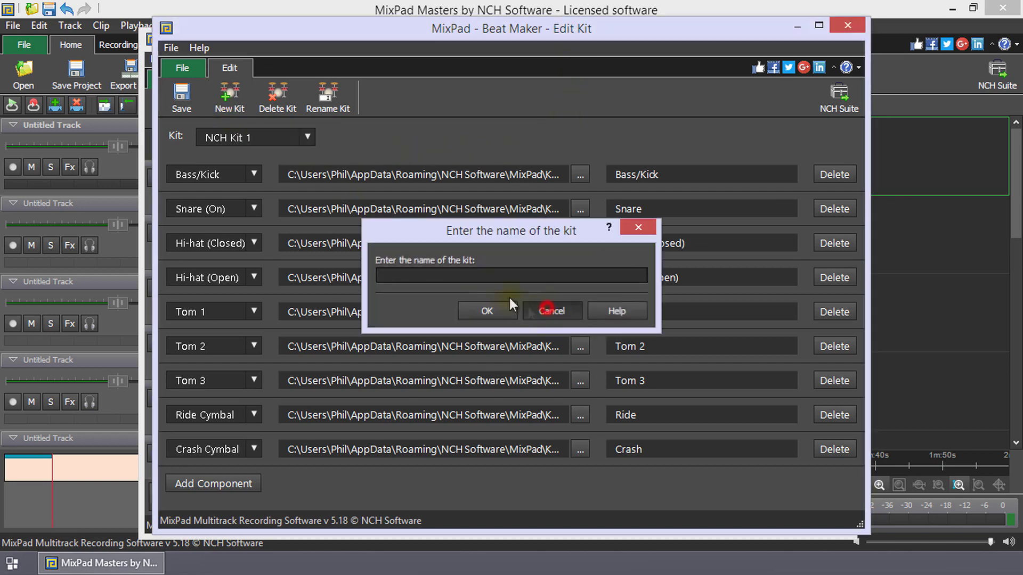
Switch the editor to NCH Kit 2, add an empty component row and remove it again
left_click(308, 137)
left_click(278, 176)
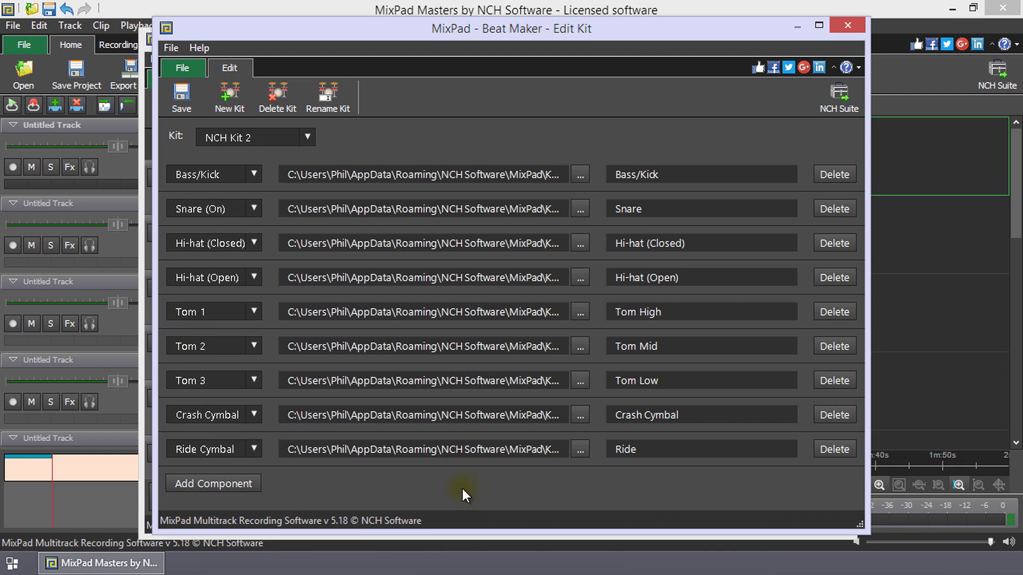
left_click(227, 484)
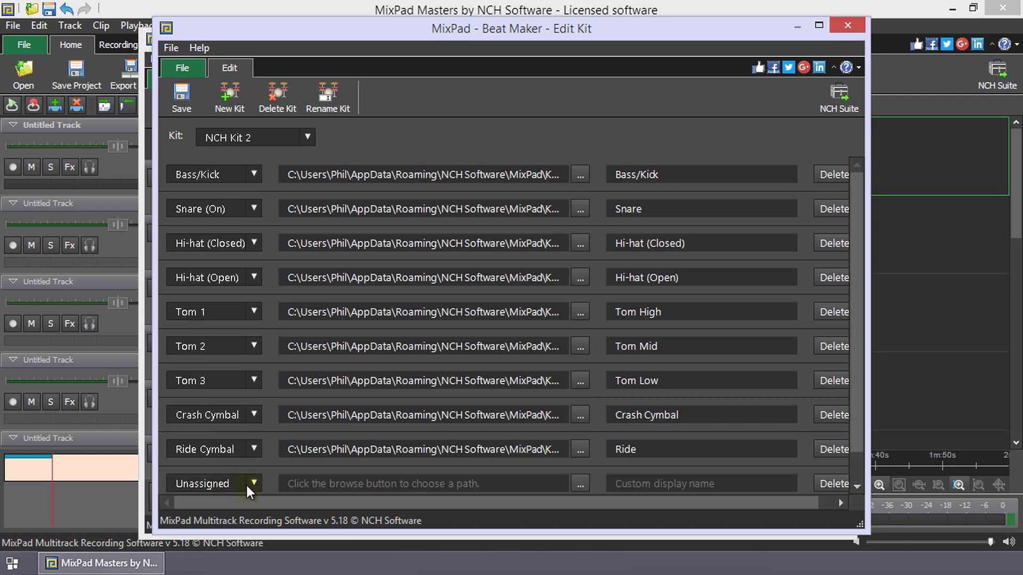
left_click(826, 484)
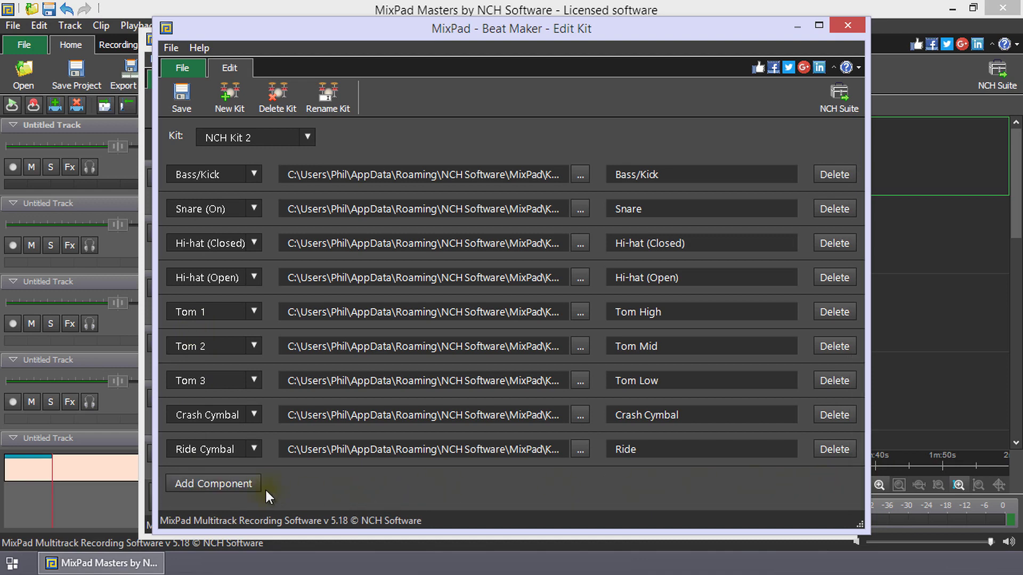
Add a new component to NCH Kit 2 of type Custom 1
left_click(234, 484)
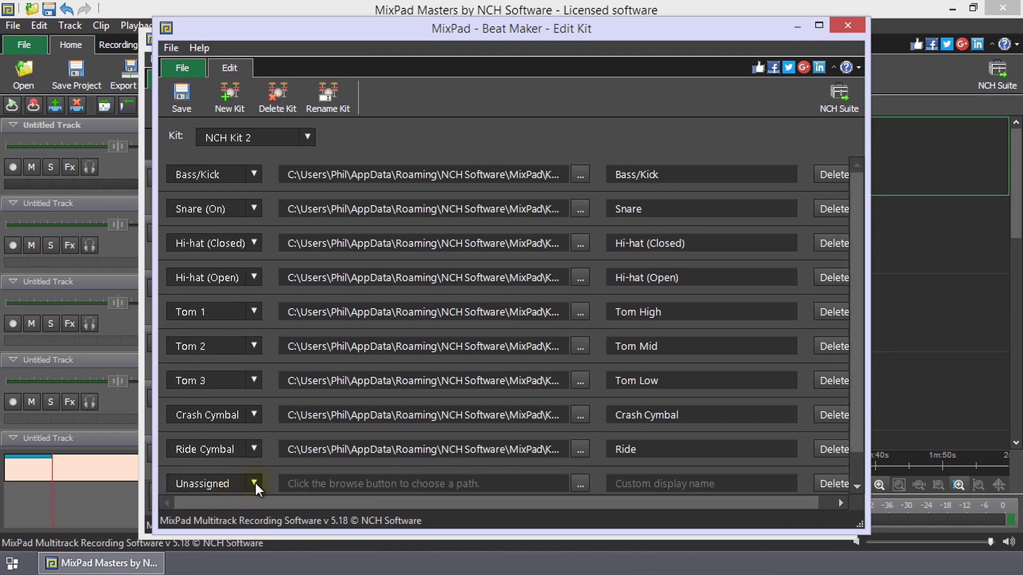
scroll(264, 472, "down", 1)
left_click(254, 448)
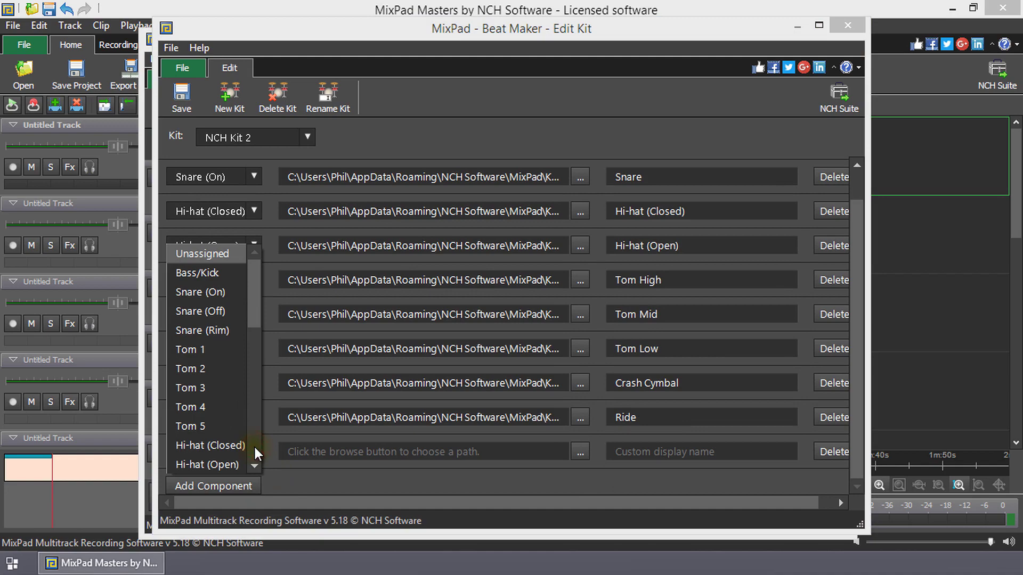
scroll(220, 296, "down", 5)
left_click(223, 288)
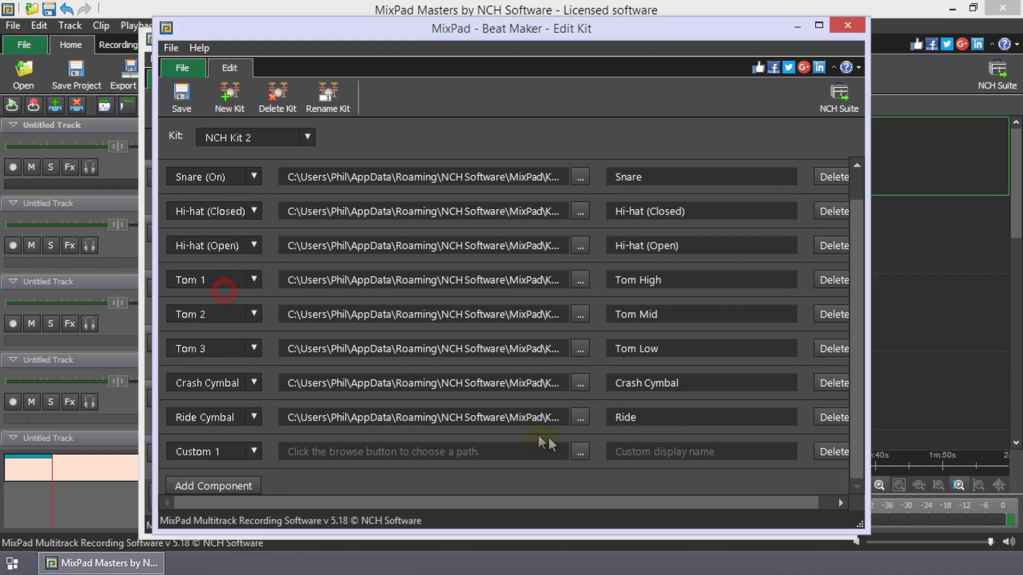
Assign Music > Sample Tracks > track 02.mp3 as the component's sound
left_click(580, 452)
left_click(218, 228)
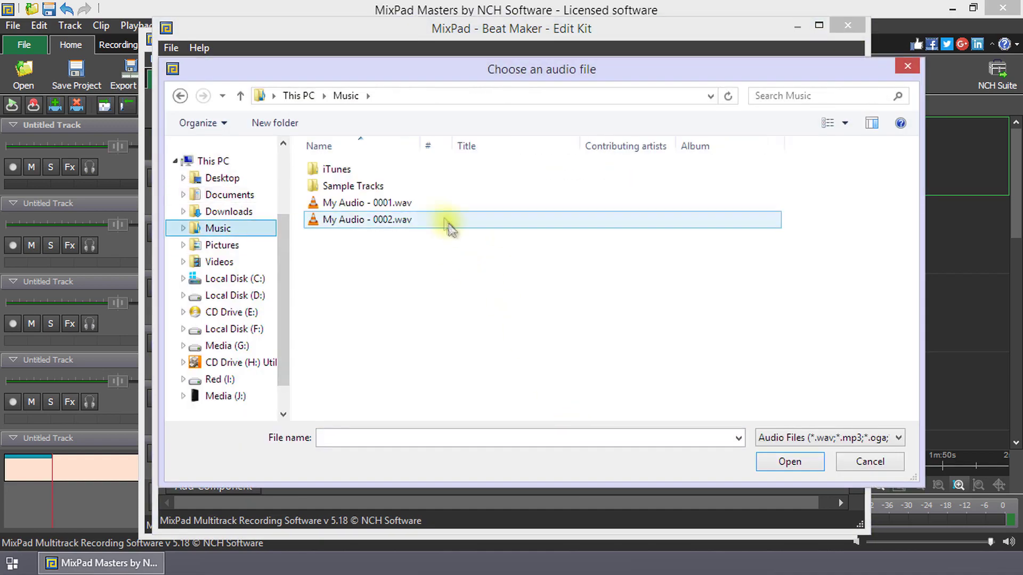
double_click(353, 185)
left_click(372, 169)
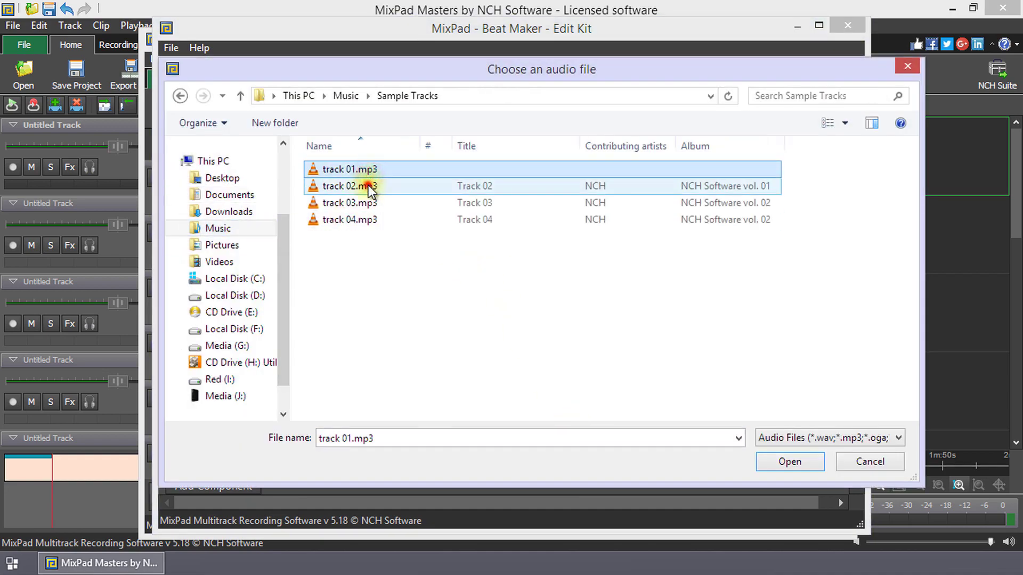
left_click(786, 462)
Name the component Tutorial and save the kit
left_click(649, 449)
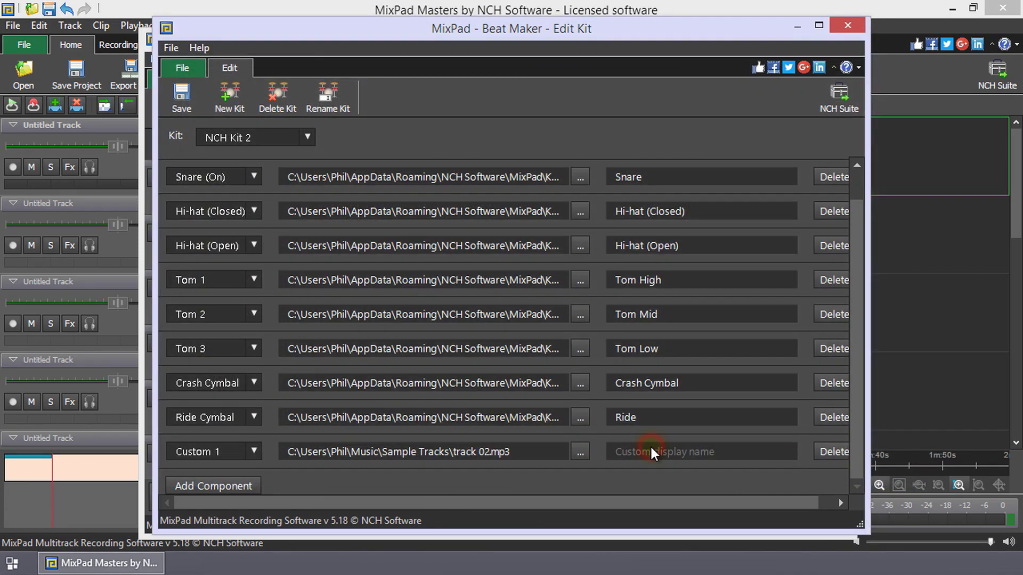
type("Tutorial")
left_click(194, 103)
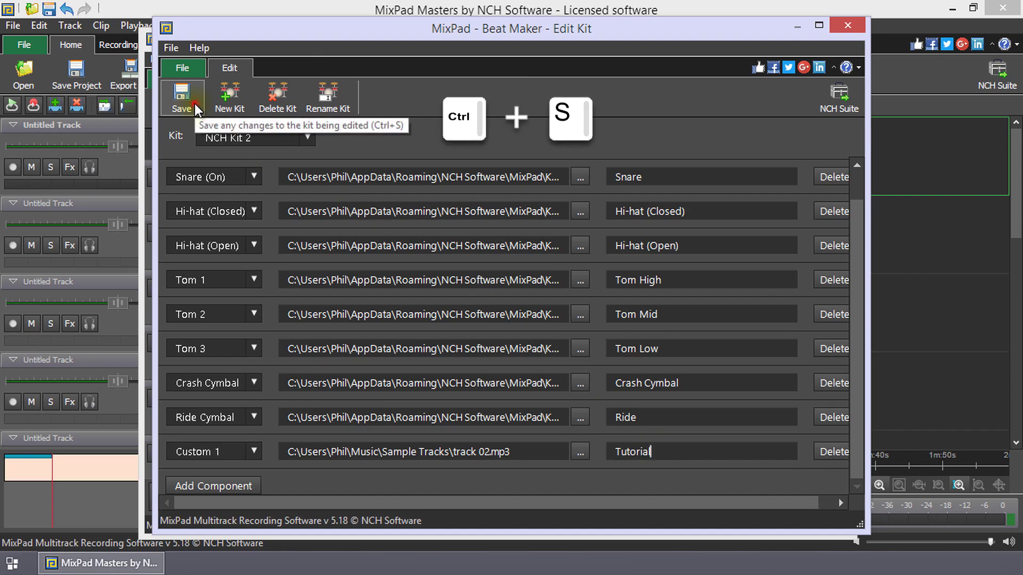